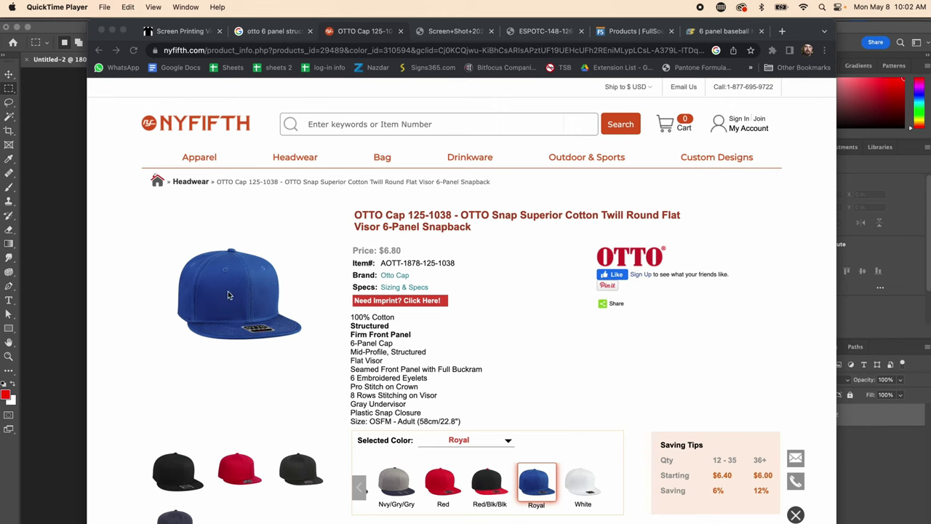
Preview the cap in Red and Red/Blk/Blk, return to Royal, and copy the cap photo.
click(436, 484)
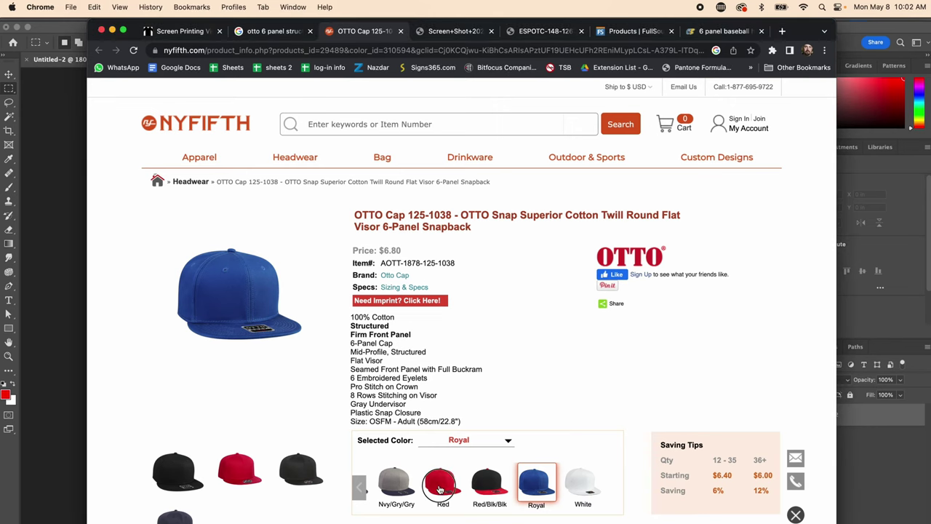
click(438, 486)
click(488, 487)
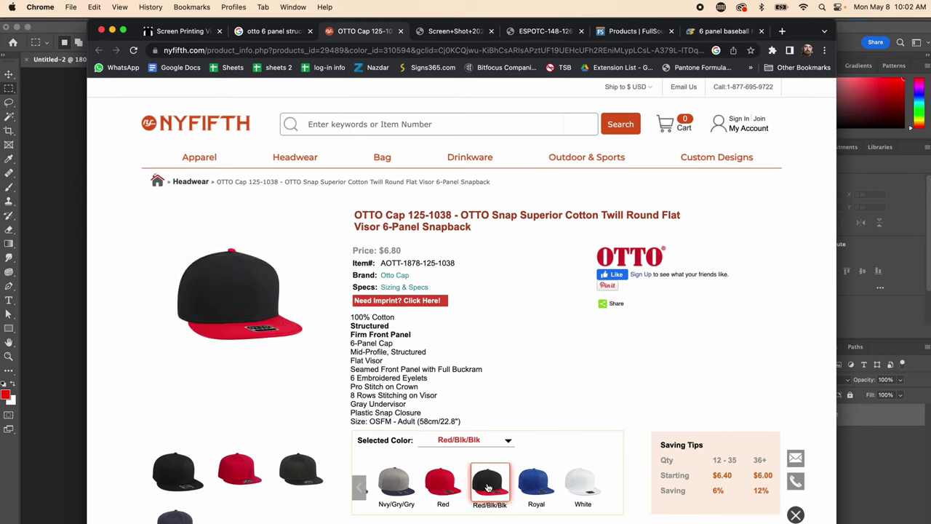
click(527, 492)
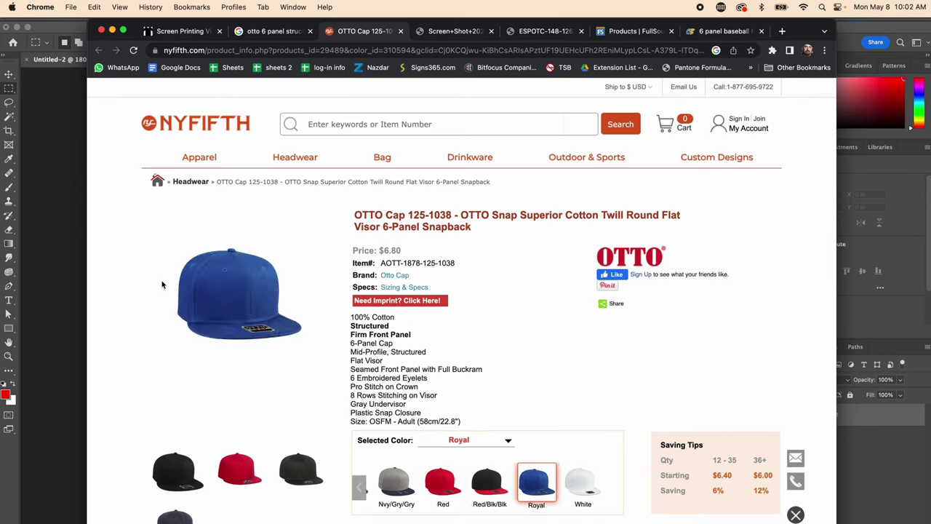
right_click(236, 286)
click(264, 313)
Paste the royal blue cap photo into Untitled-2 and confirm the 1000 × 1000 px image size.
click(64, 365)
key(super+v)
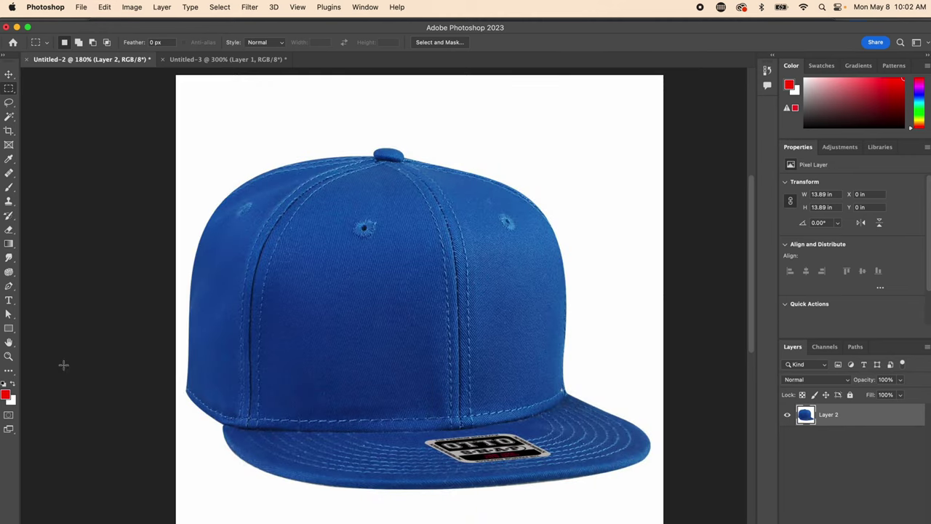
click(132, 6)
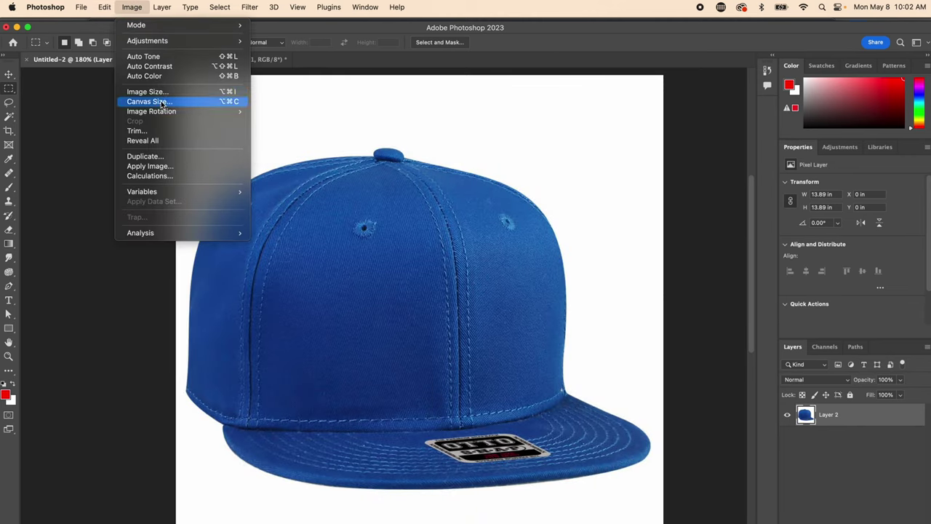
click(534, 289)
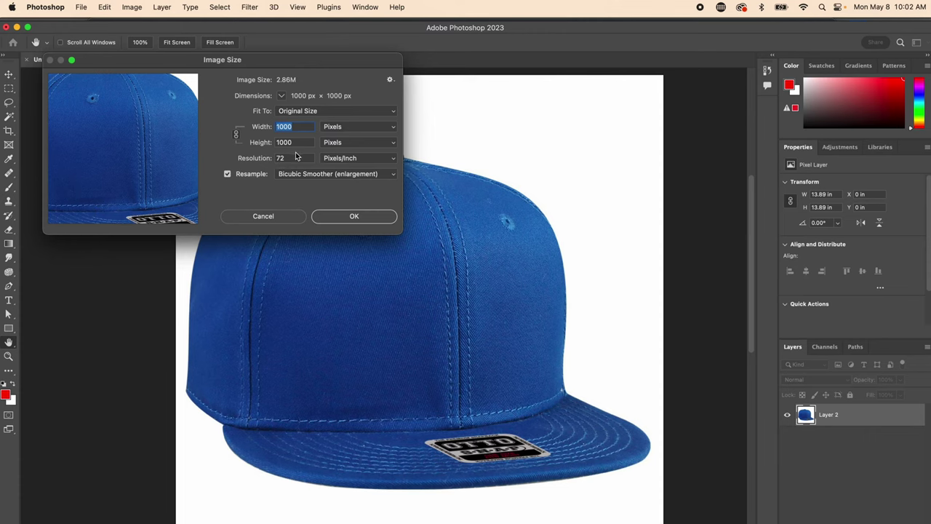
click(354, 217)
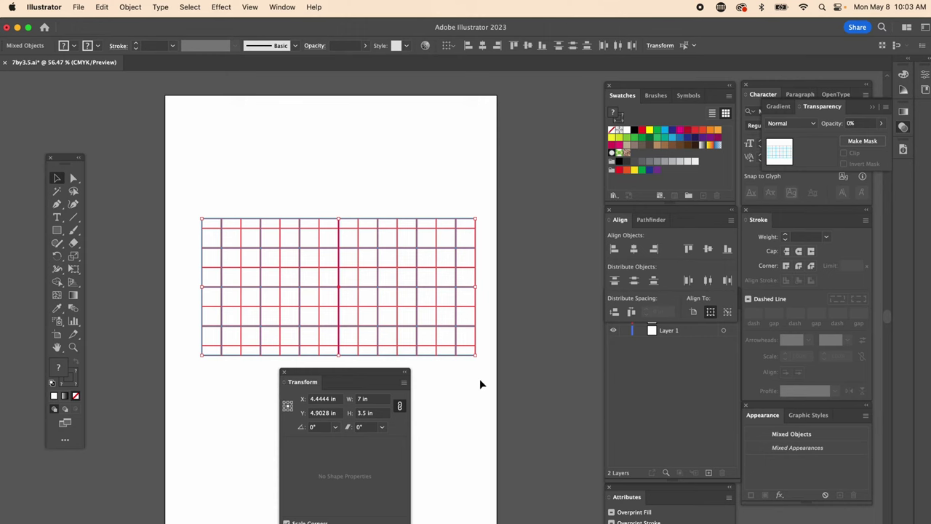
Shift the 7 × 3.5 in grid right, deselect it, then marquee-select the entire grid.
drag(436, 328, 526, 326)
click(589, 280)
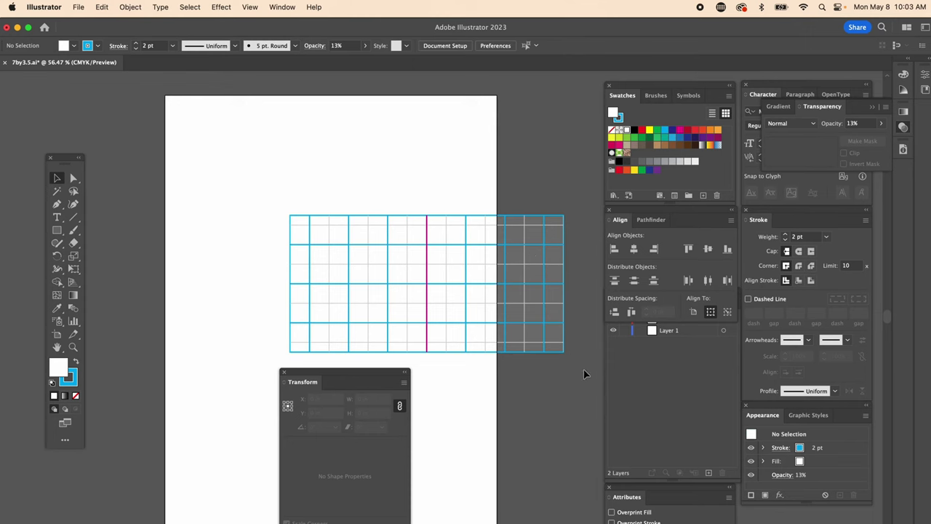
drag(581, 366, 243, 192)
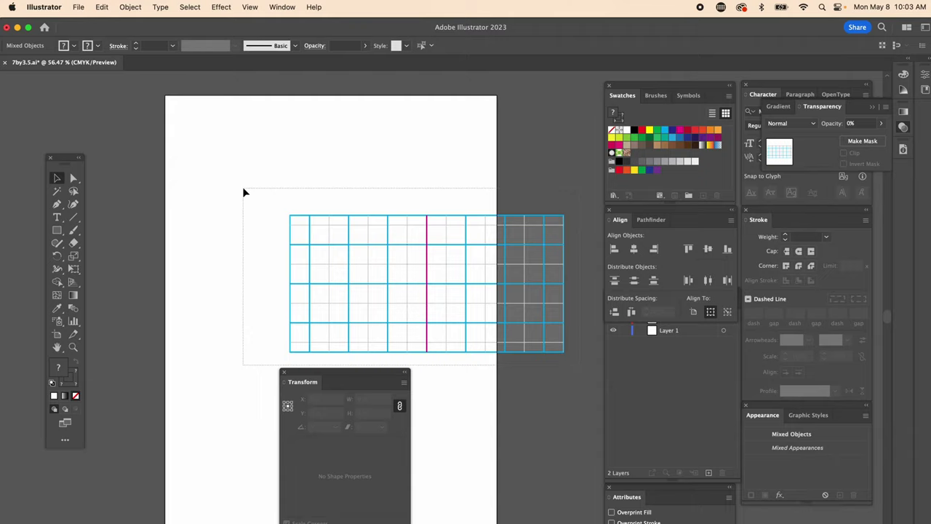
Paste the grid into the cap document as pixels and stretch it across the cap's width.
key(super+c)
key(super+Tab)
key(super+v)
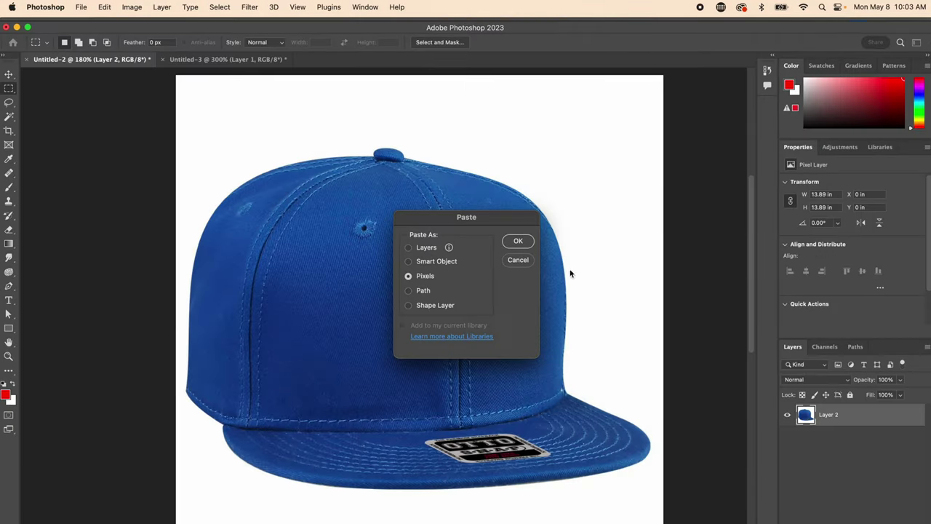
click(514, 242)
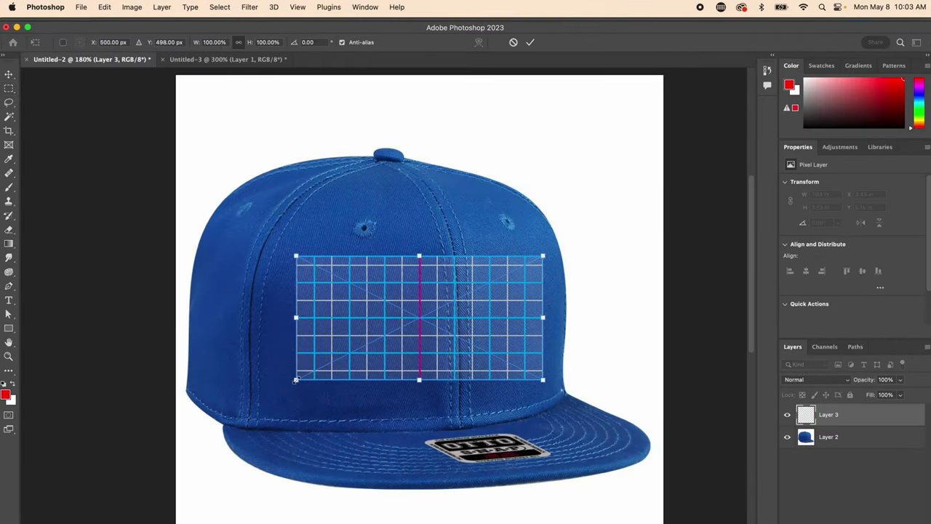
drag(296, 379, 189, 465)
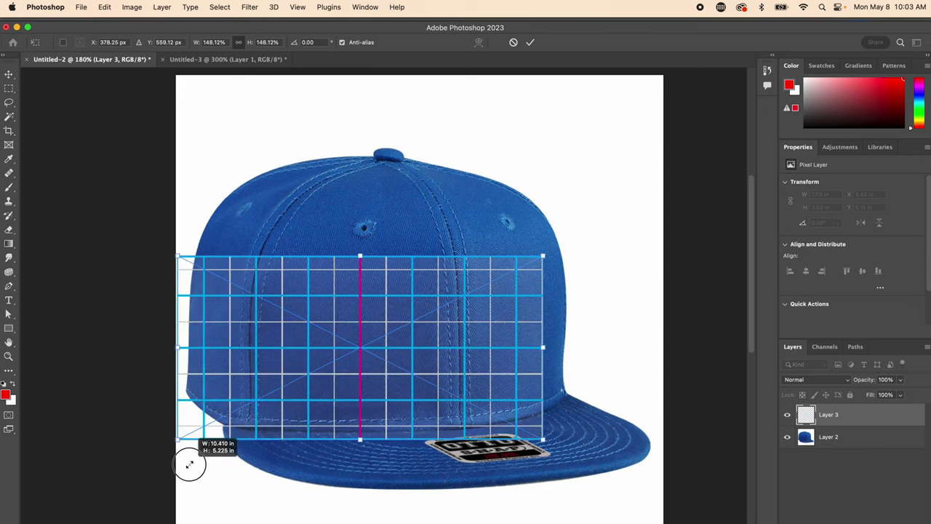
drag(544, 256, 647, 162)
key(Return)
Convert the grid layer to a smart object and rename it 'art'.
right_click(847, 418)
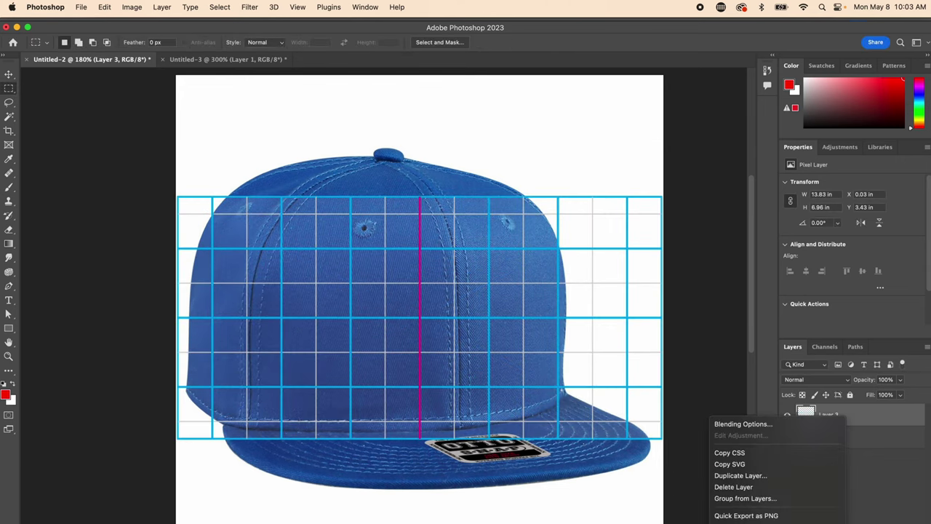
scroll(772, 451, down, 3)
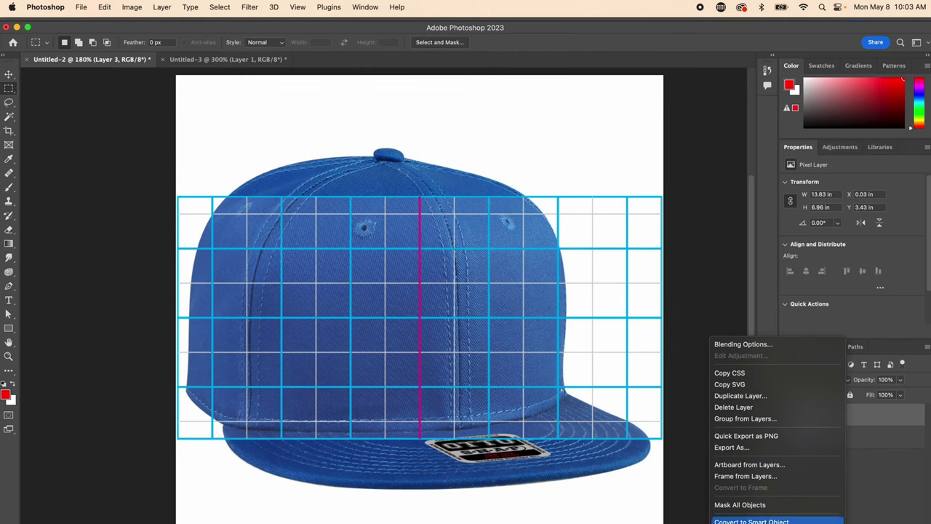
click(762, 521)
double_click(829, 414)
text(art)
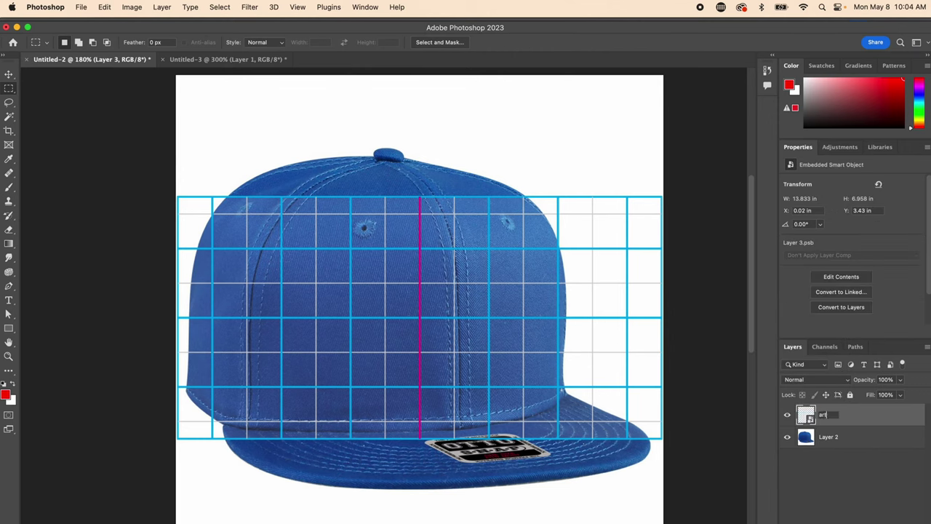
key(Return)
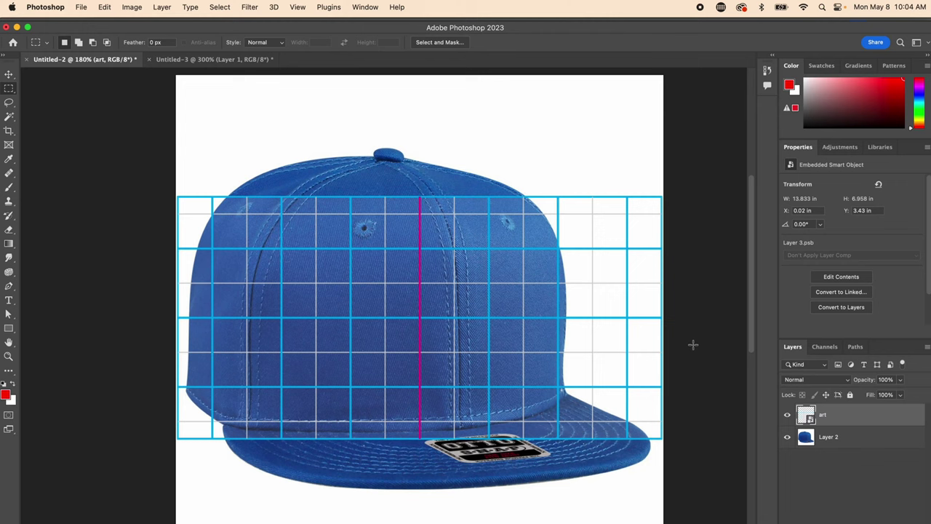
Scale the art grid to about 82% and position it over the cap's front panel.
key(ctrl+t)
drag(662, 197, 575, 239)
drag(416, 394, 499, 382)
drag(258, 430, 254, 425)
drag(426, 391, 437, 389)
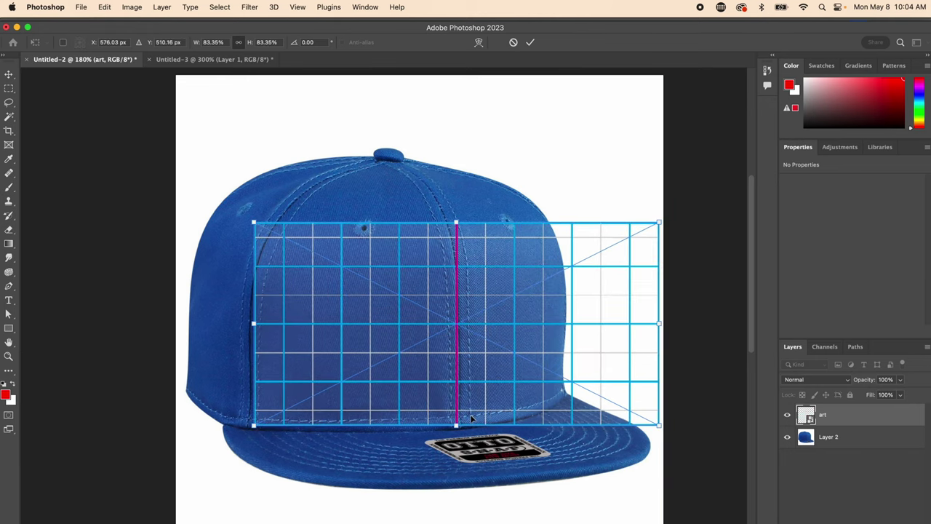
key(Return)
Warp the art grid's corners and edges to sit on the curved front panel.
click(105, 8)
mouse_move(150, 250)
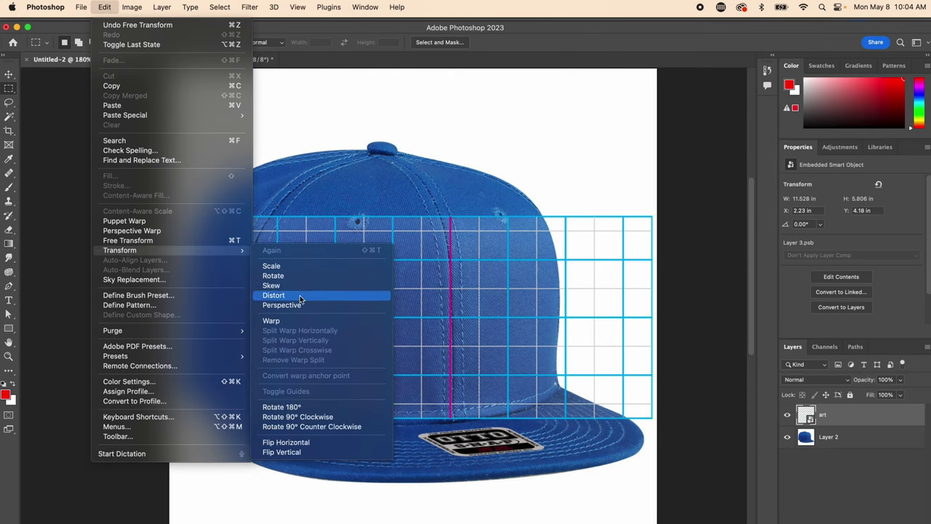
click(282, 322)
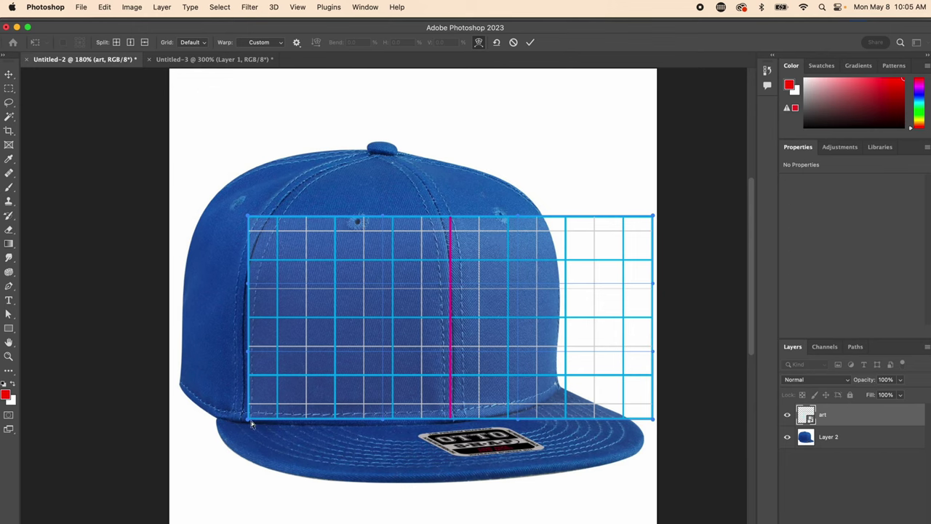
drag(249, 420, 244, 423)
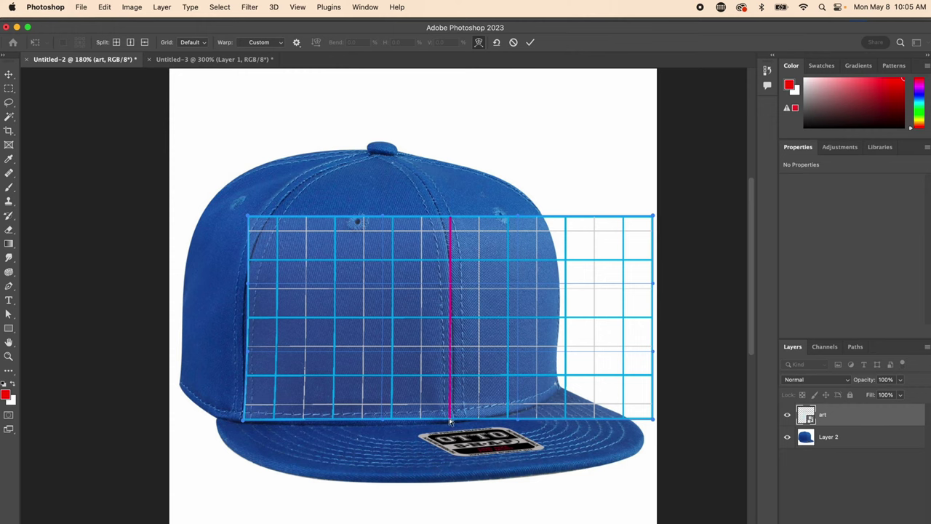
drag(451, 420, 454, 421)
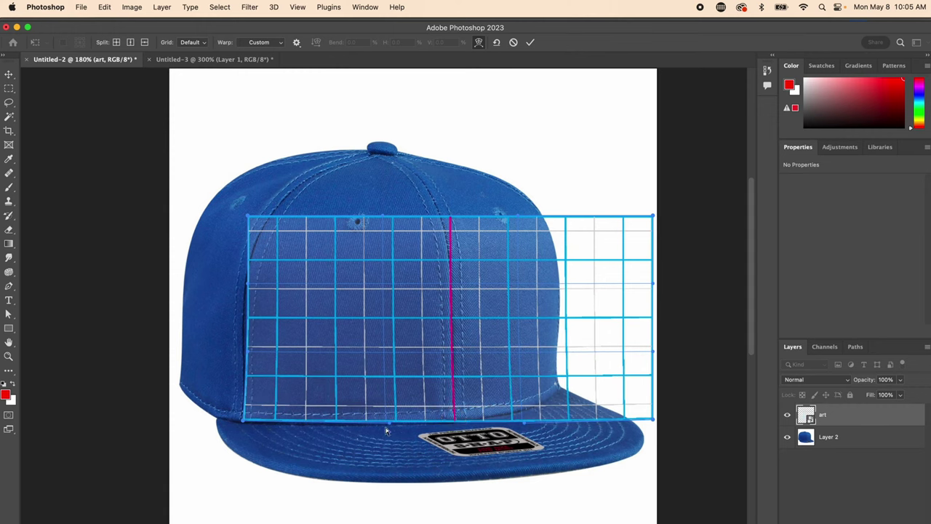
drag(653, 419, 562, 384)
drag(653, 216, 551, 222)
drag(248, 216, 256, 237)
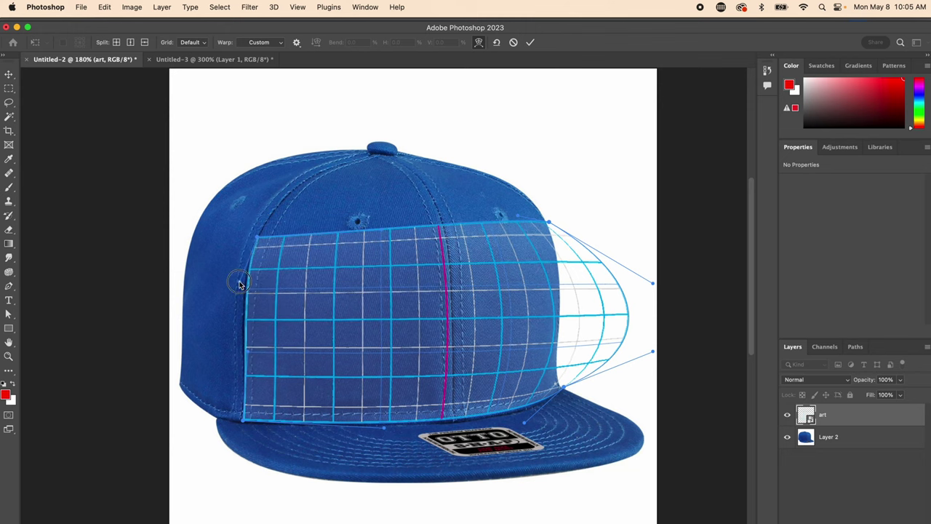
drag(240, 284, 256, 238)
Refine the warp's centre line and right edge to the seam, then start lassoing the OTTO SNAP label.
drag(441, 230, 447, 237)
drag(446, 418, 452, 421)
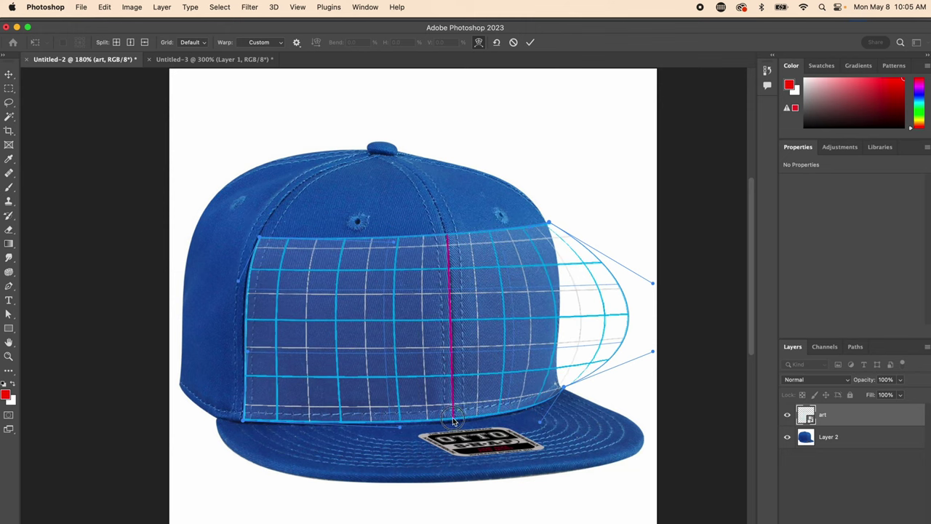
drag(419, 320, 352, 340)
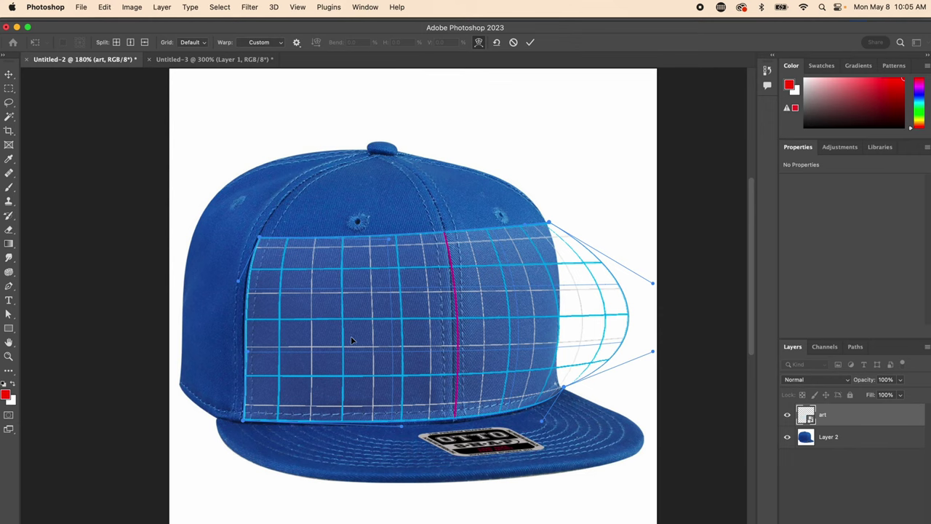
drag(653, 352, 561, 349)
drag(653, 282, 568, 284)
drag(551, 223, 552, 230)
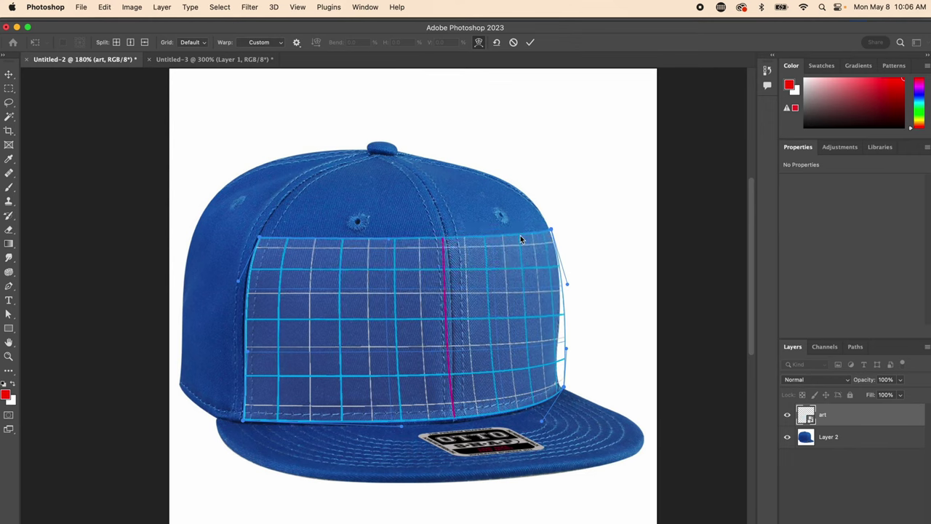
drag(567, 350, 560, 345)
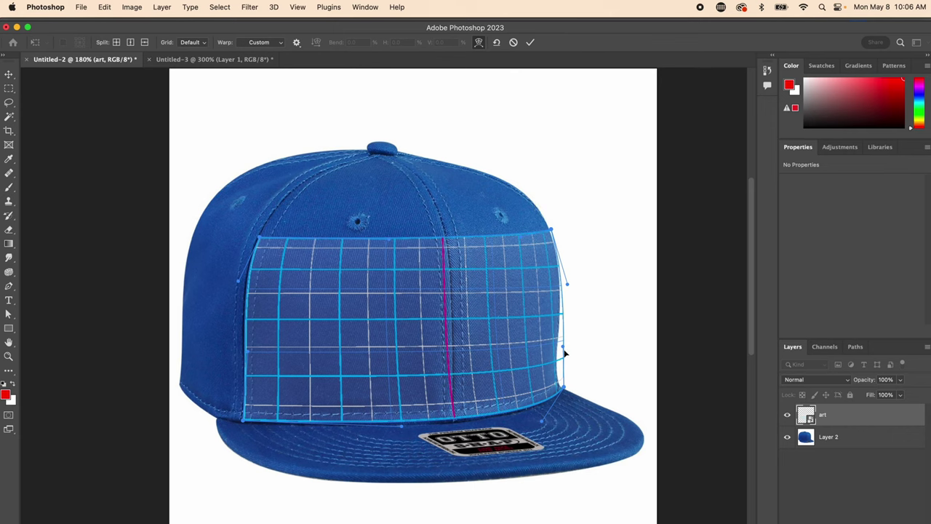
drag(568, 284, 575, 288)
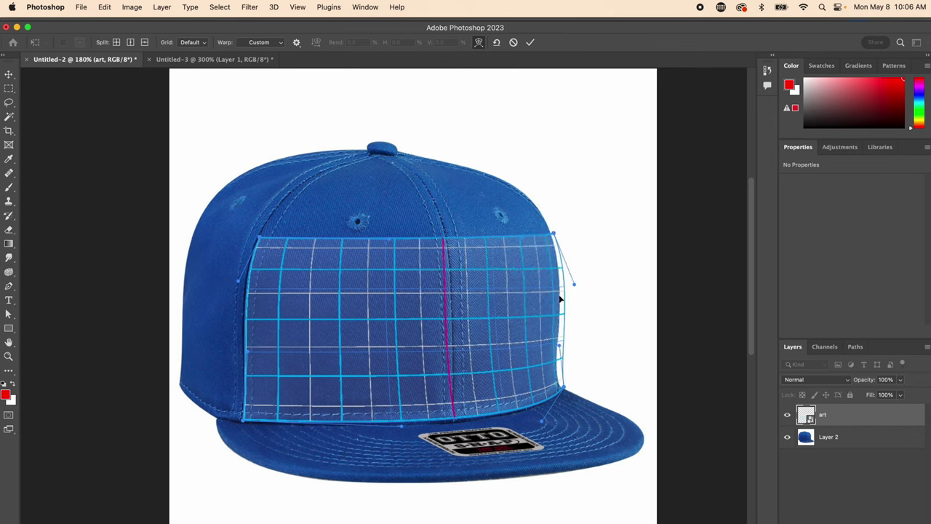
drag(447, 328, 449, 256)
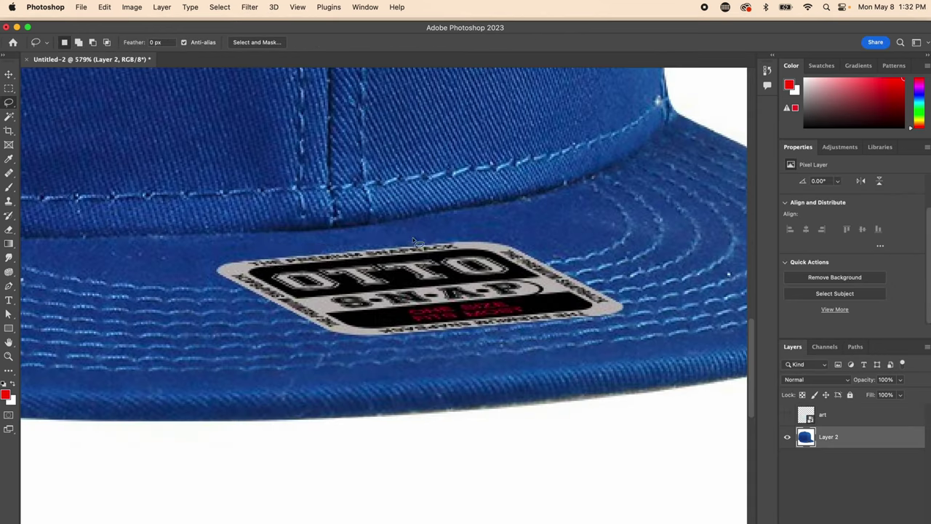
mouse_move(415, 242)
mouse_down()
mouse_move(315, 247)
mouse_move(216, 271)
mouse_move(232, 303)
mouse_move(315, 337)
mouse_move(463, 350)
mouse_move(618, 333)
mouse_move(632, 294)
mouse_move(557, 249)
mouse_move(411, 239)
mouse_up()
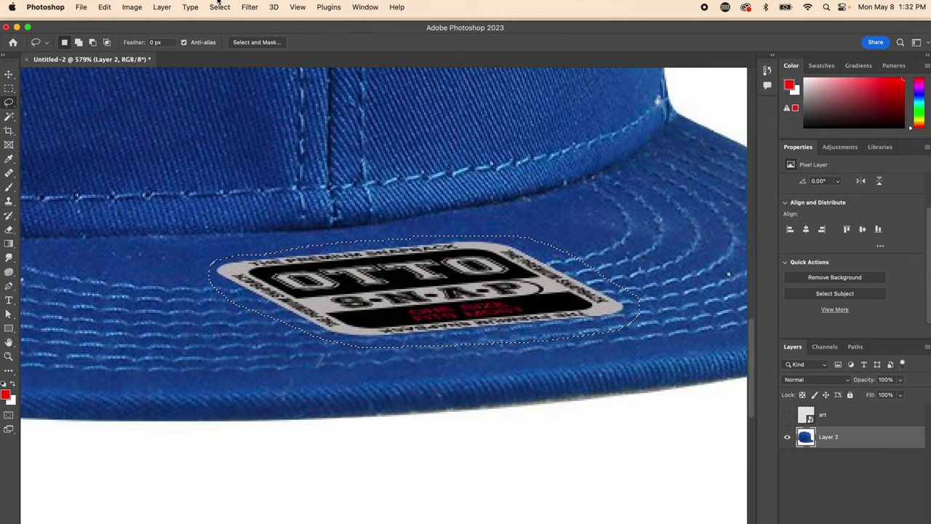
Cut the outlined label onto a new layer named sticker.
click(167, 7)
mouse_move(167, 25)
click(368, 128)
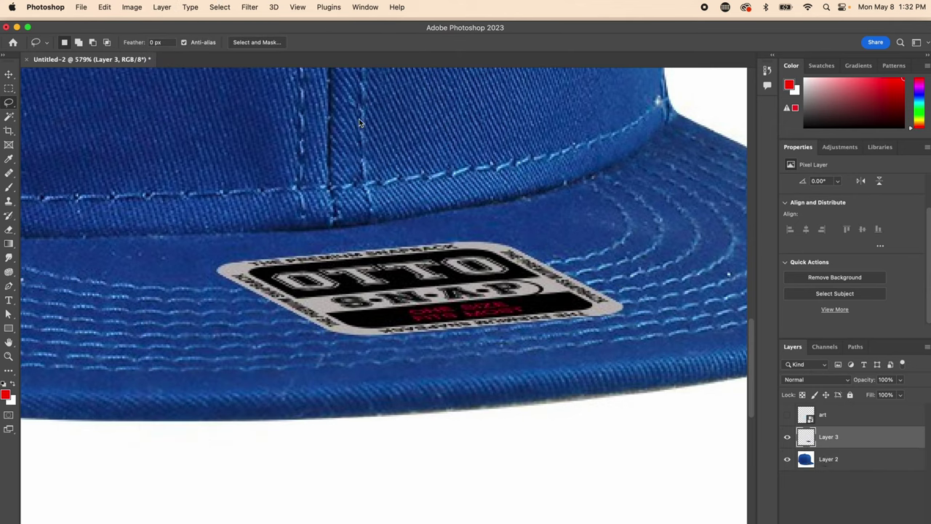
double_click(828, 436)
key(Return)
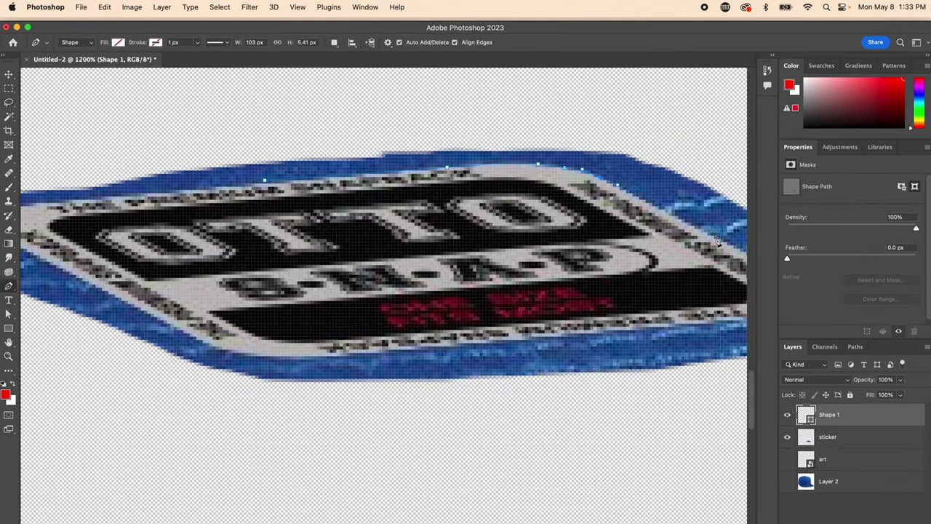
Trace a Pen path around the label's edge, excluding the blue fabric fringe.
scroll(721, 247, right, 3)
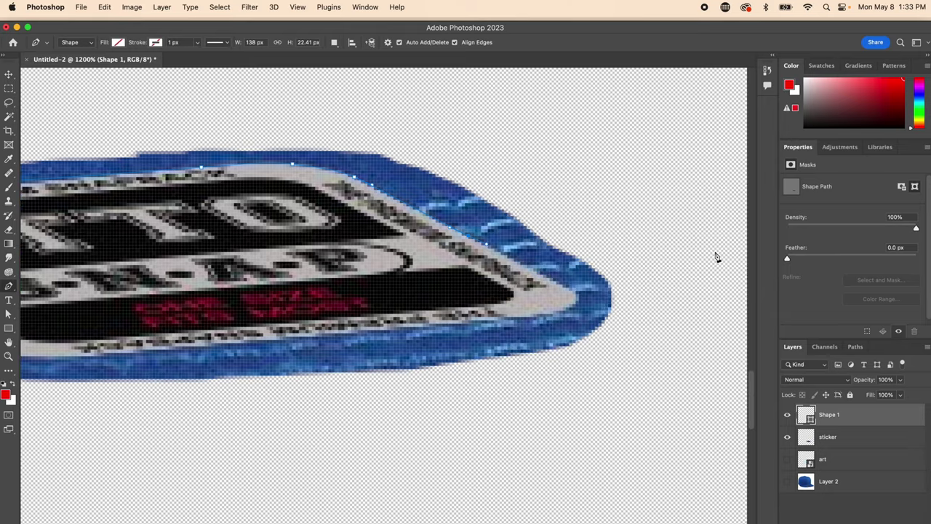
click(553, 281)
click(573, 304)
click(503, 318)
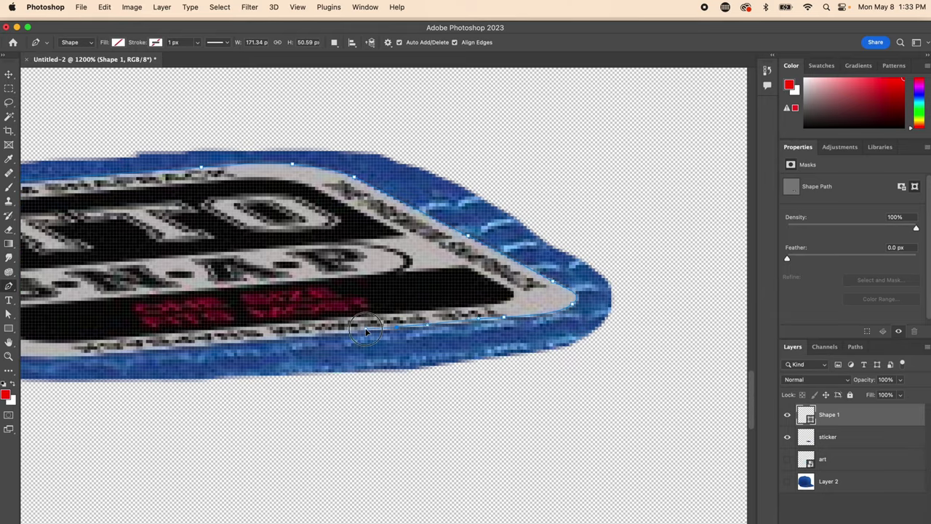
scroll(366, 331, left, 5)
click(322, 350)
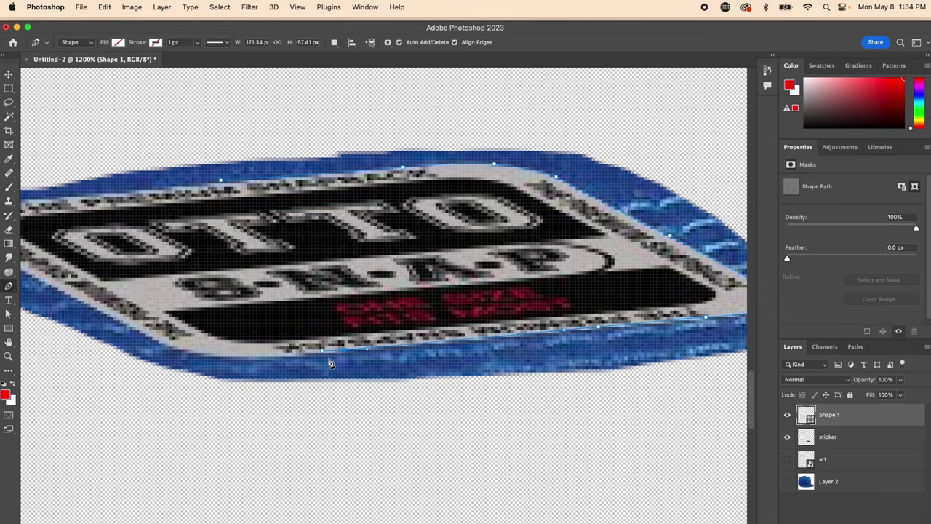
click(229, 355)
scroll(204, 349, left, 3)
click(254, 319)
click(211, 297)
click(113, 248)
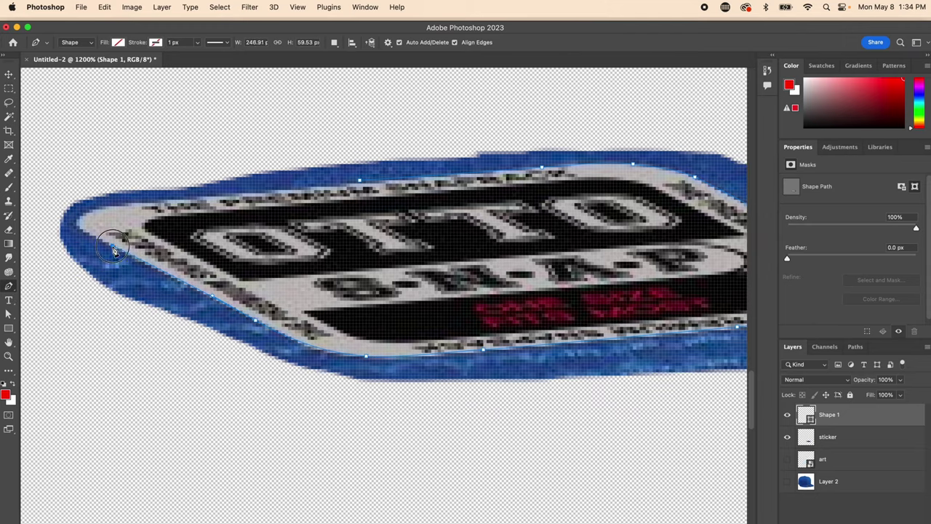
click(79, 216)
click(164, 198)
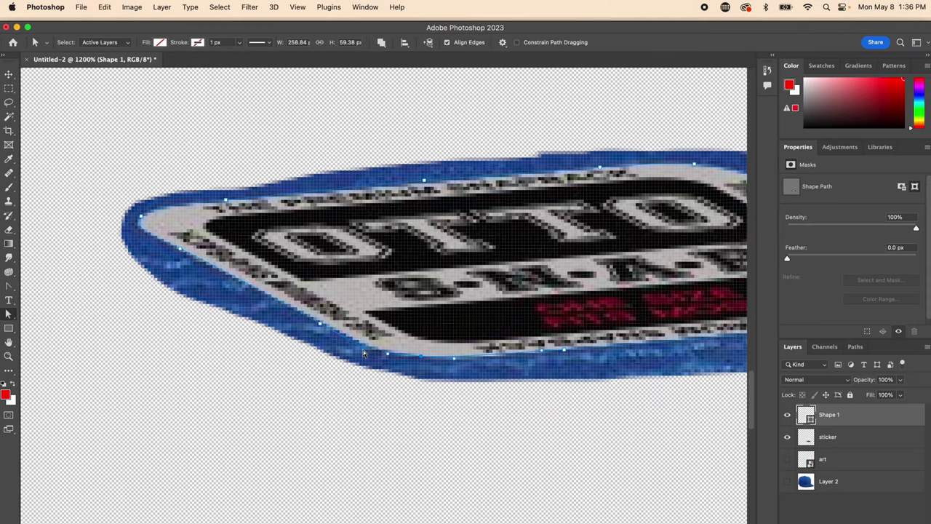
click(364, 353)
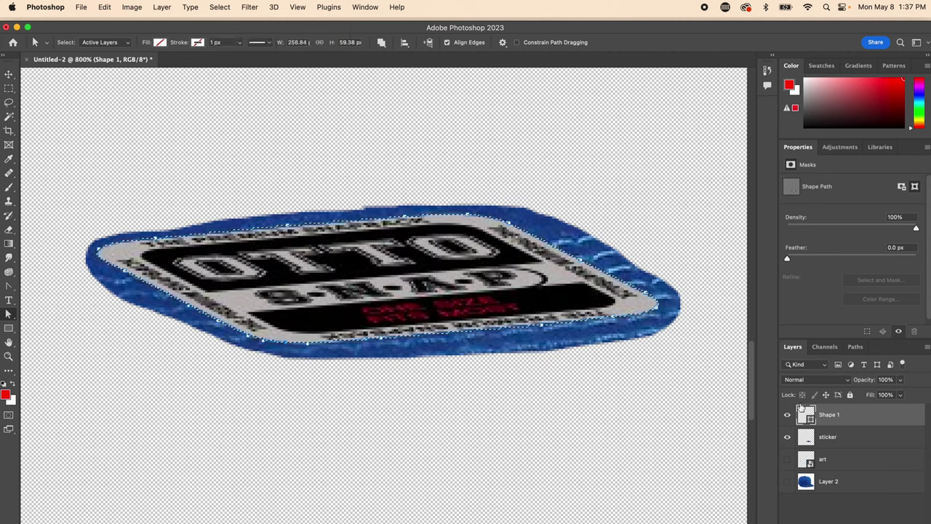
Load the outline, delete the blue border around the sticker, and contract the selection slightly.
click(828, 436)
key(Delete)
click(219, 7)
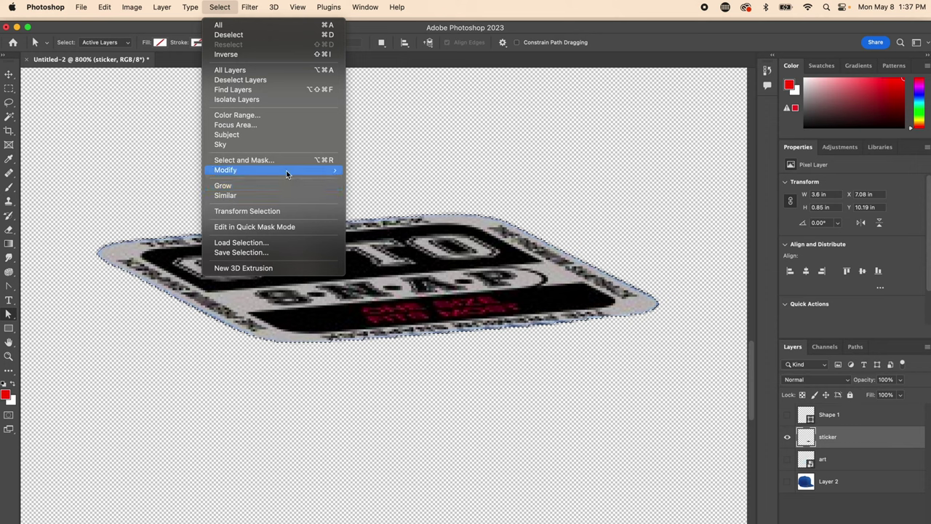
mouse_move(293, 171)
click(385, 199)
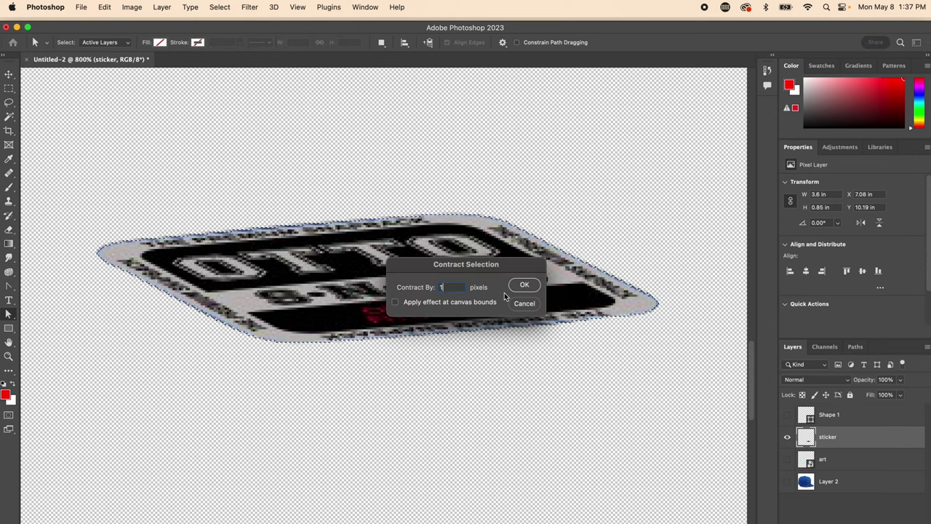
click(522, 284)
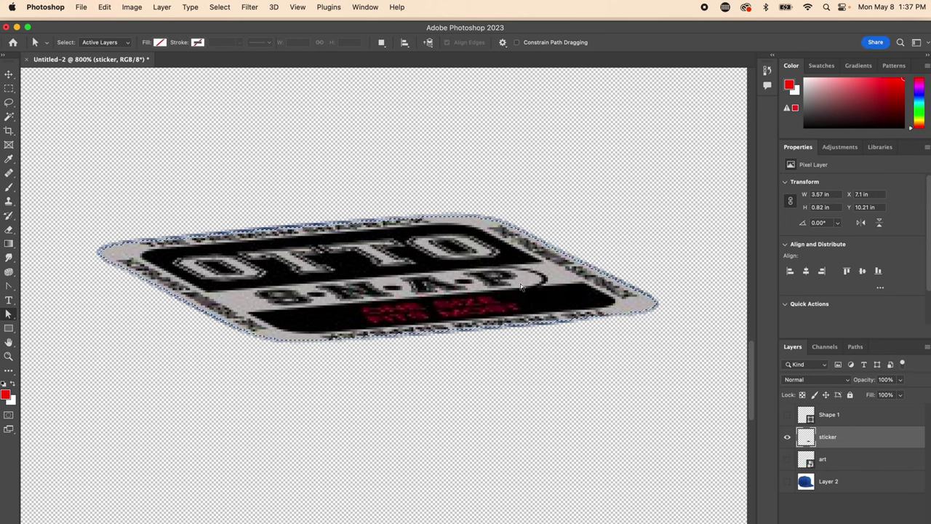
Desaturate the sticker's remaining edge pixels.
click(131, 6)
mouse_move(182, 40)
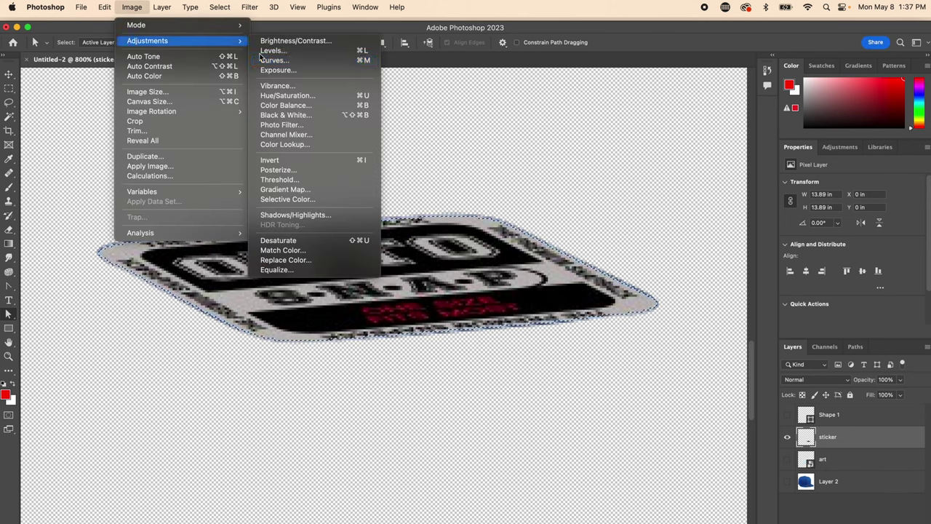
click(295, 240)
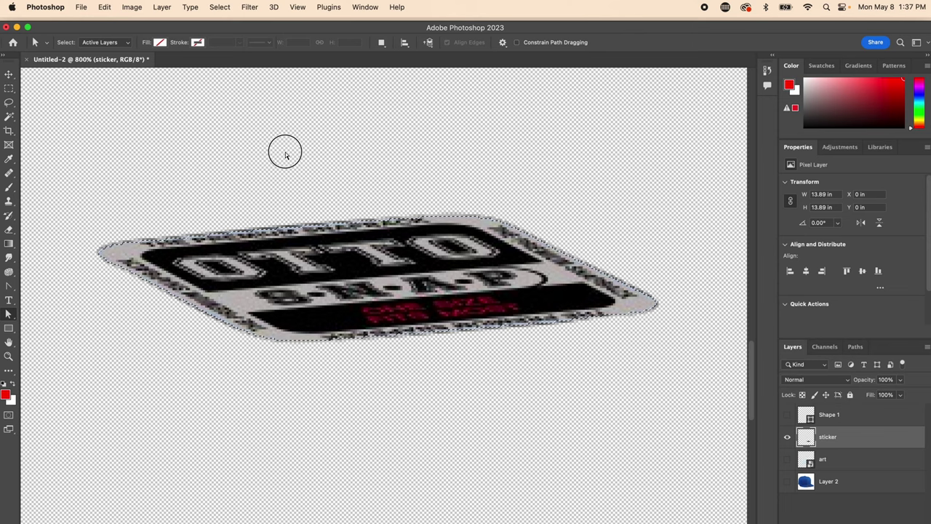
click(9, 88)
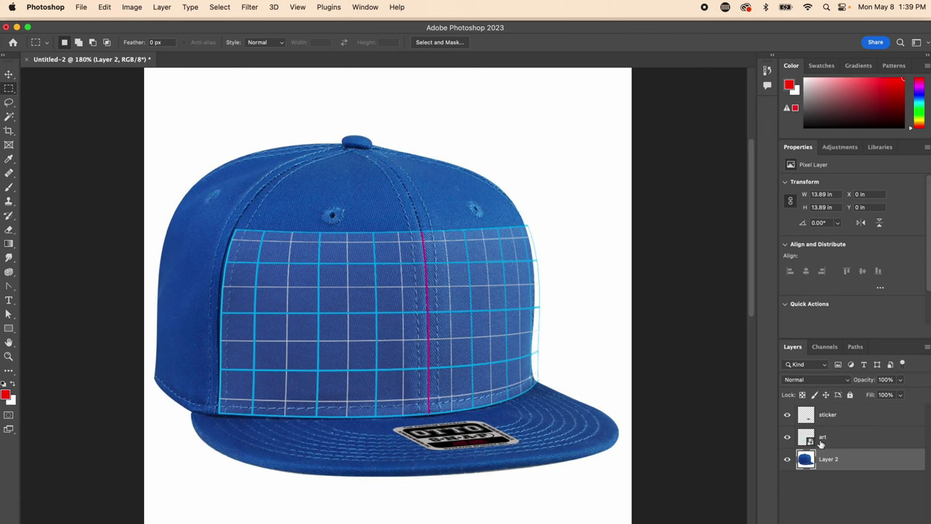
Hide sticker and art, copy the Select Subject cap onto Layer 3, and hide Layer 2.
click(787, 414)
click(787, 437)
scroll(818, 284, down, 2)
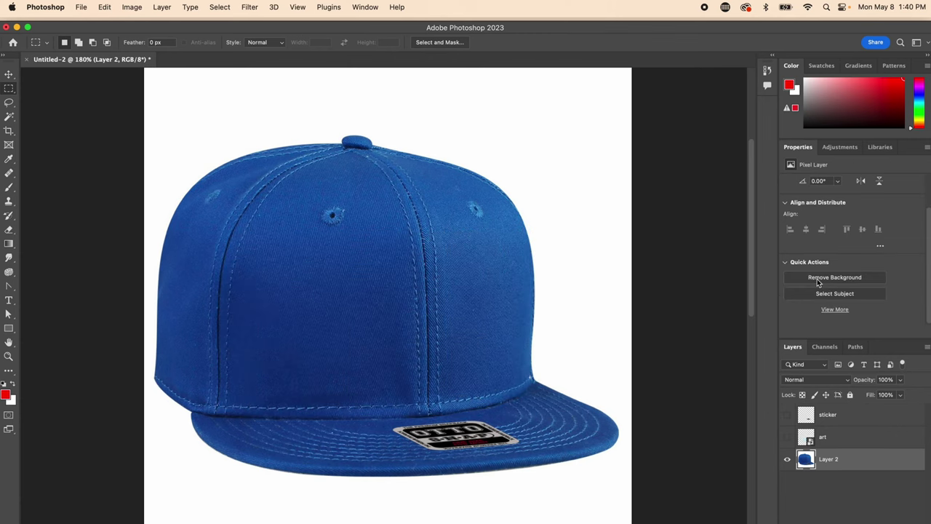
click(814, 296)
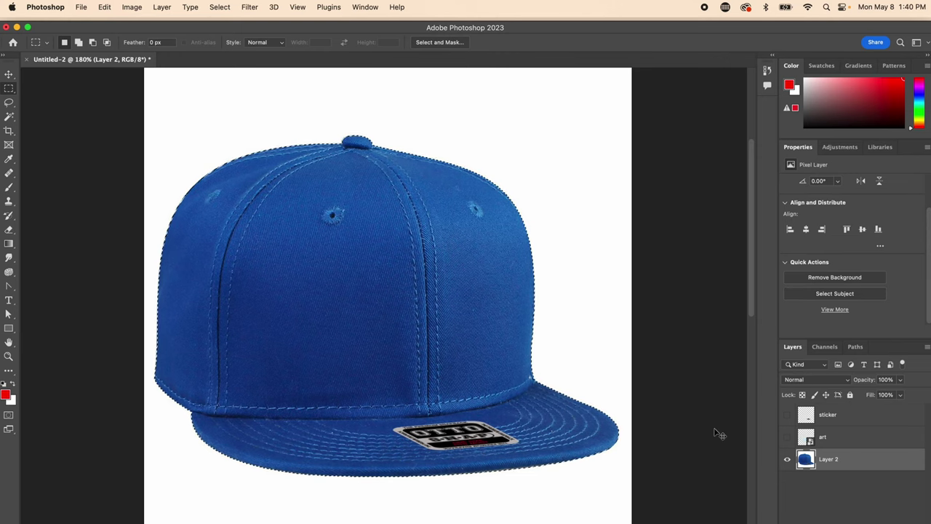
key(ctrl+j)
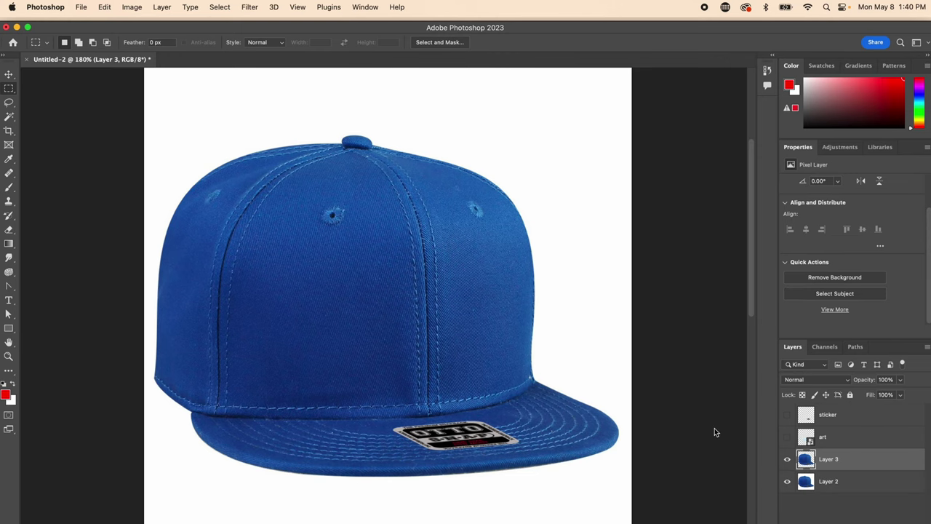
click(788, 483)
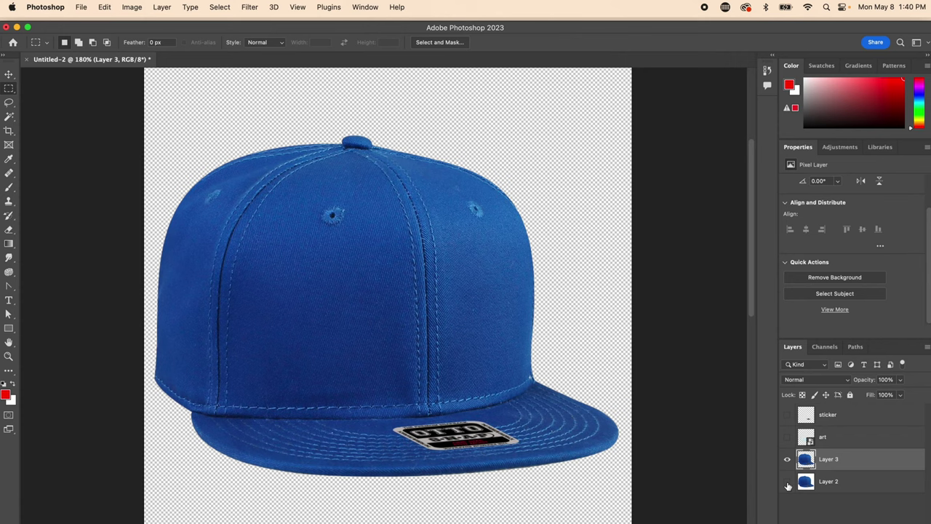
Desaturate the cut-out cap on Layer 3 to grey.
click(131, 6)
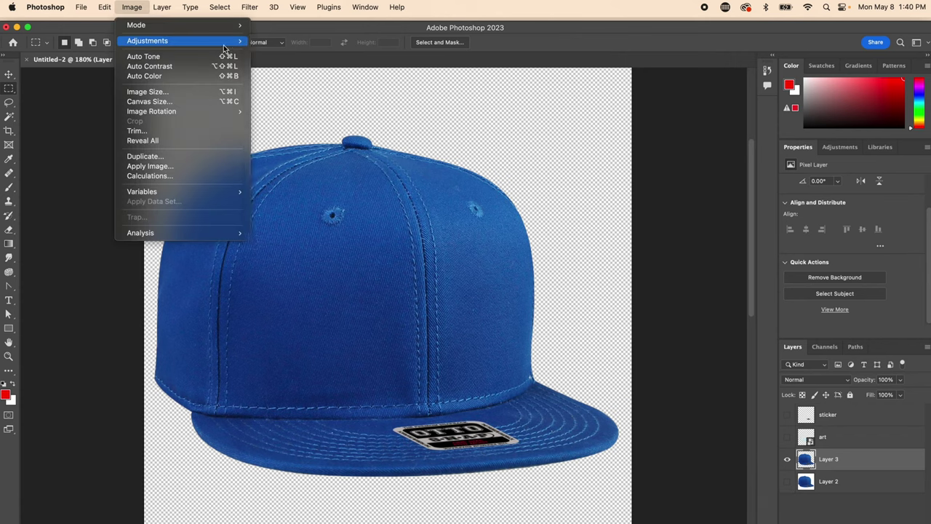
mouse_move(218, 42)
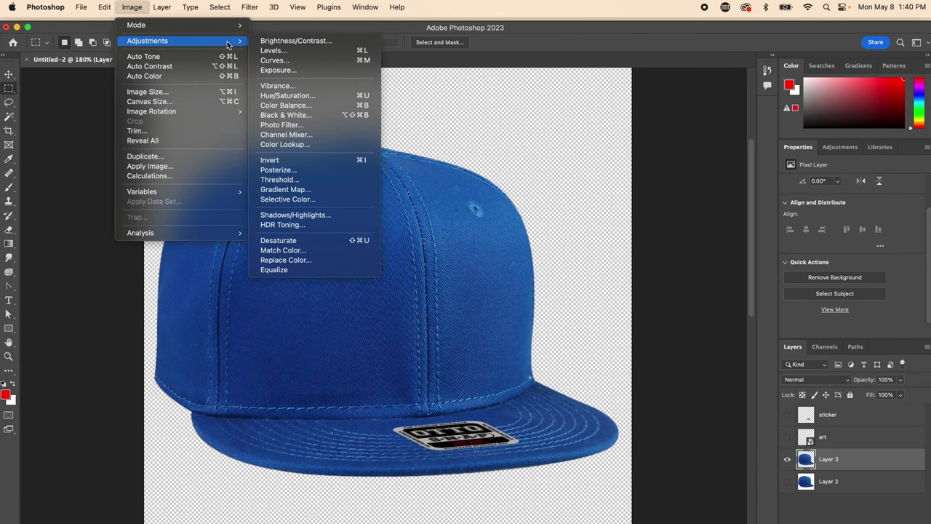
click(279, 240)
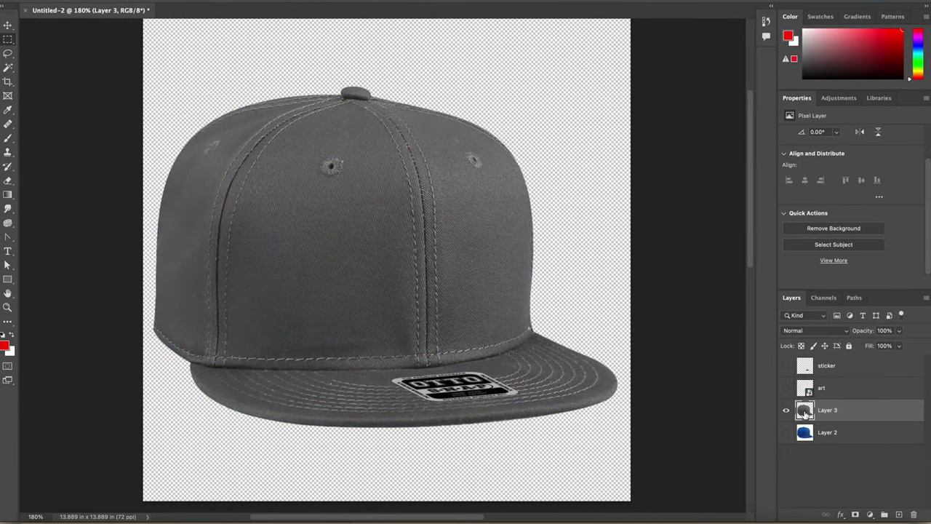
Add a cap-masked Levels layer and a Black & White layer with Tint enabled.
ctrl+click(804, 413)
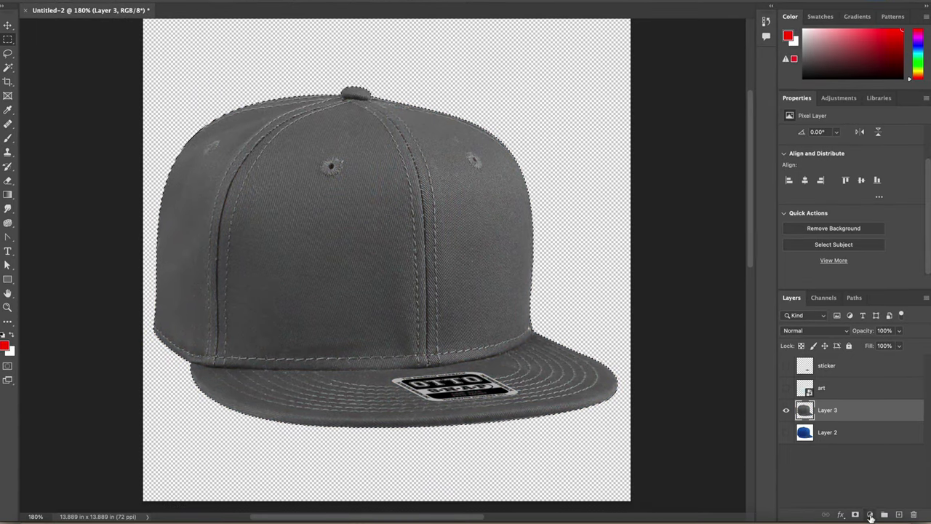
click(870, 515)
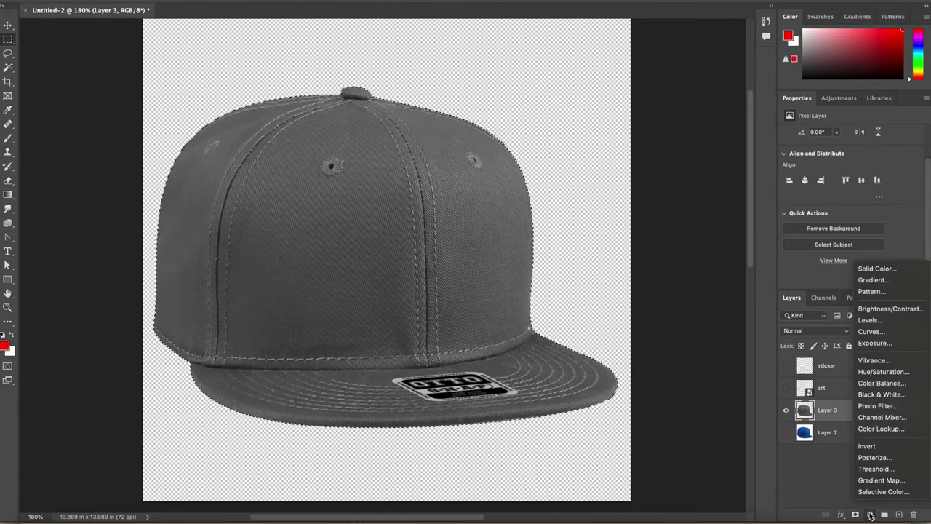
click(873, 321)
click(870, 514)
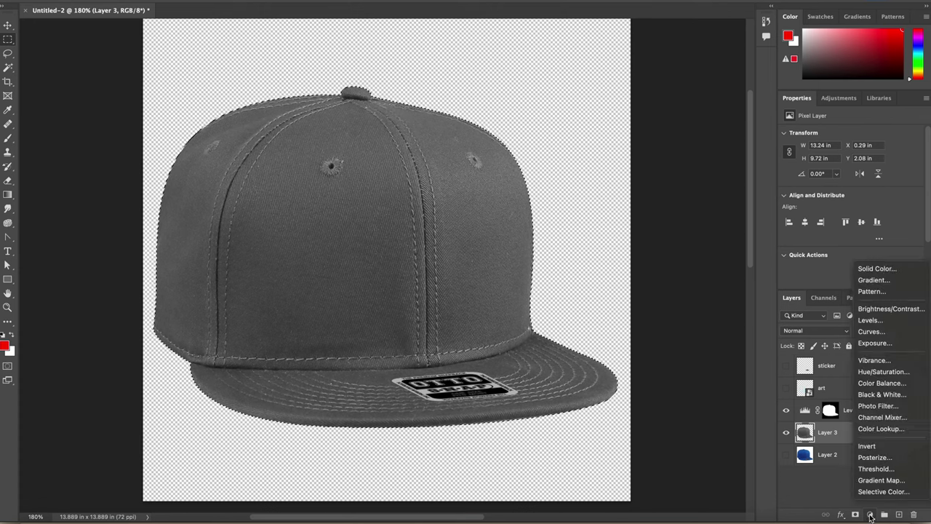
click(879, 394)
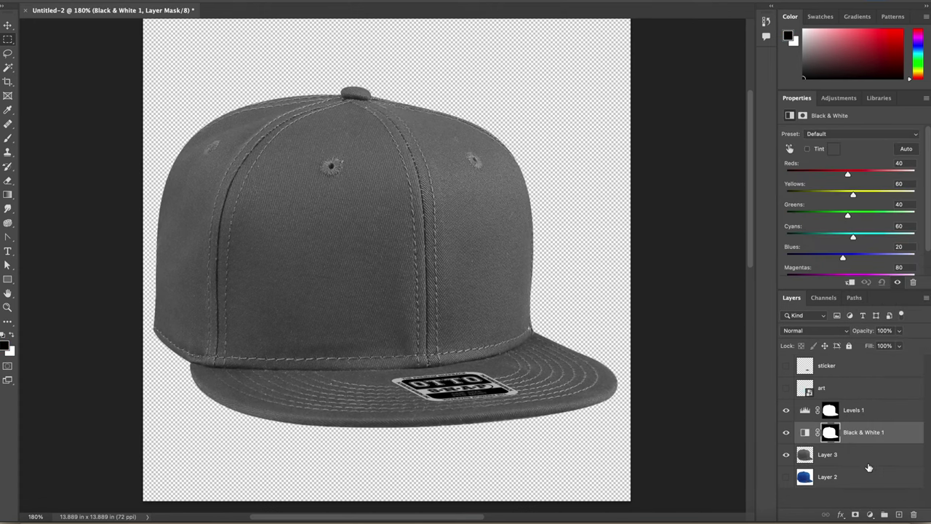
click(807, 149)
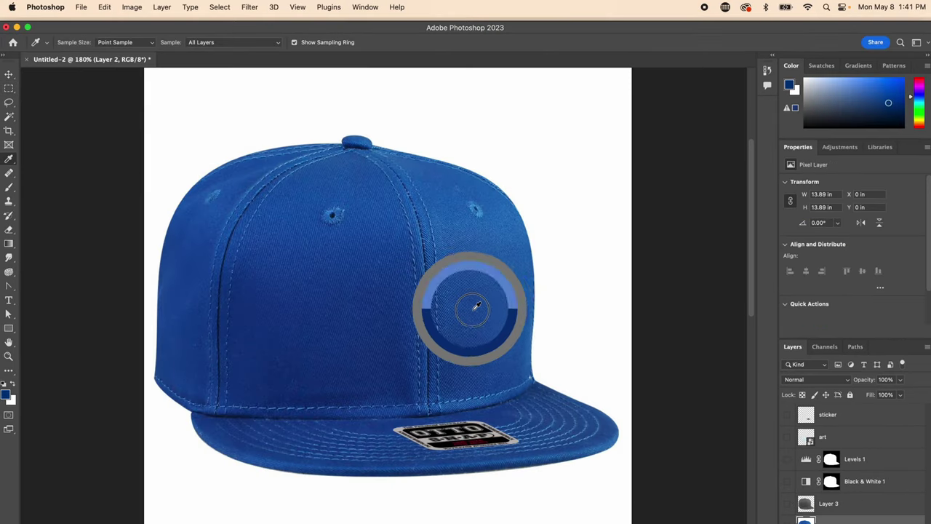
Sample a dark blue from the original cap as the foreground colour.
drag(473, 306, 480, 299)
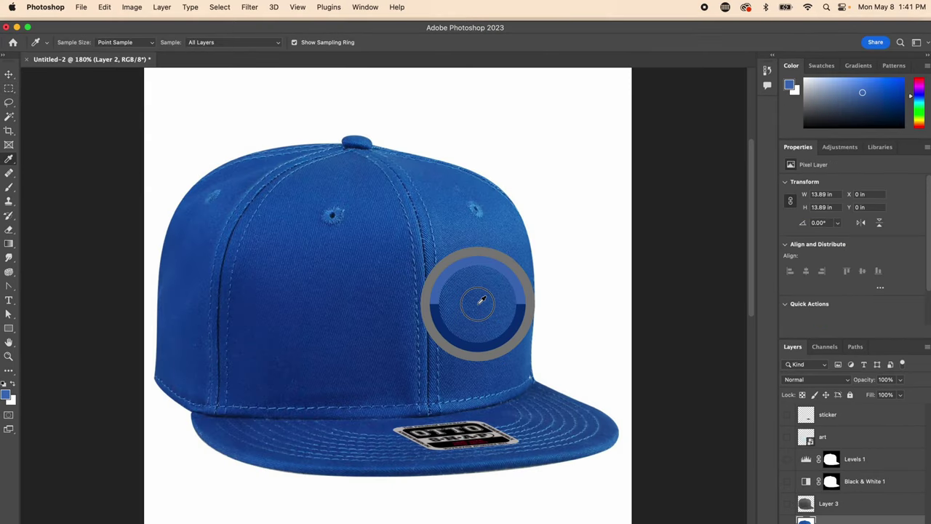
drag(480, 300, 477, 304)
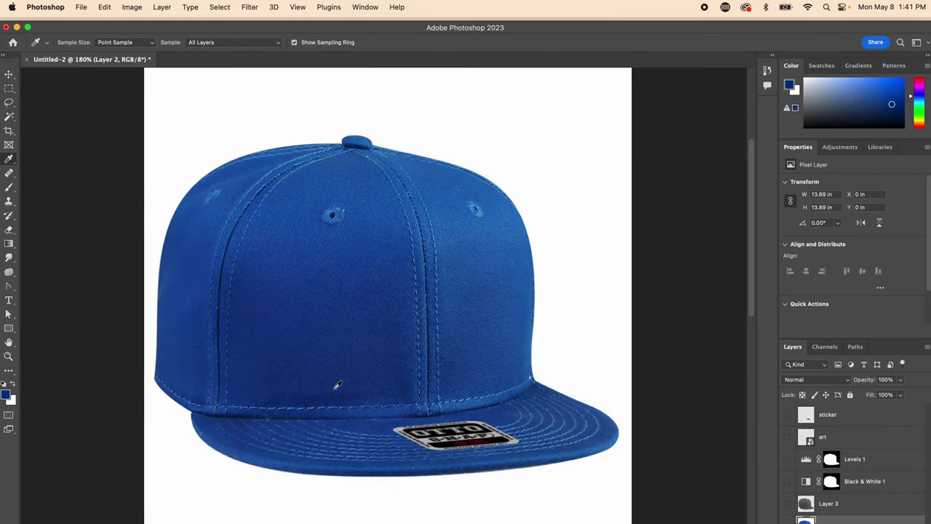
click(7, 395)
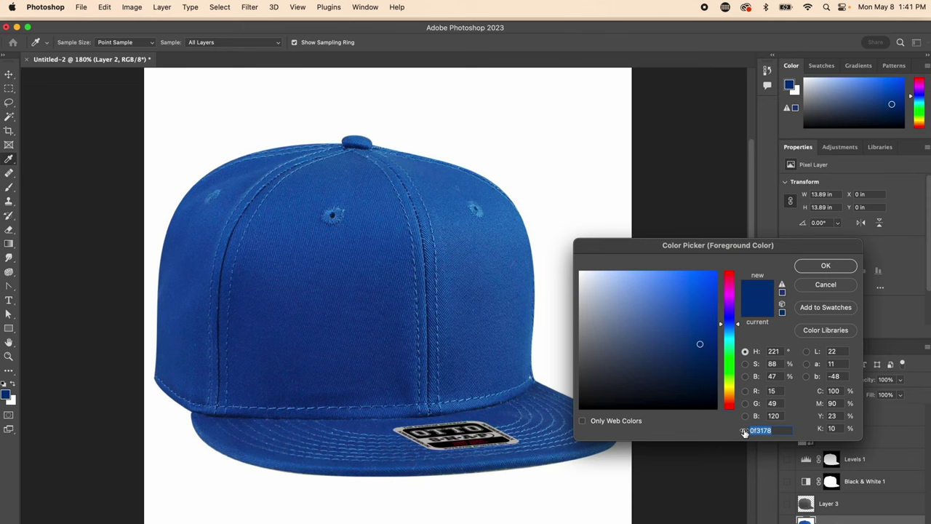
click(825, 266)
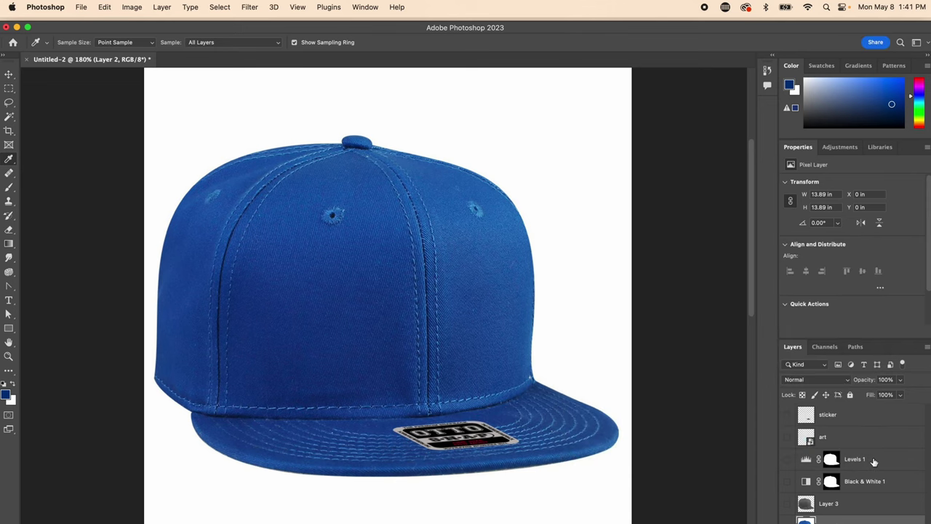
Show the adjustment layers and set the Black & White tint to #0f3178.
alt+click(787, 483)
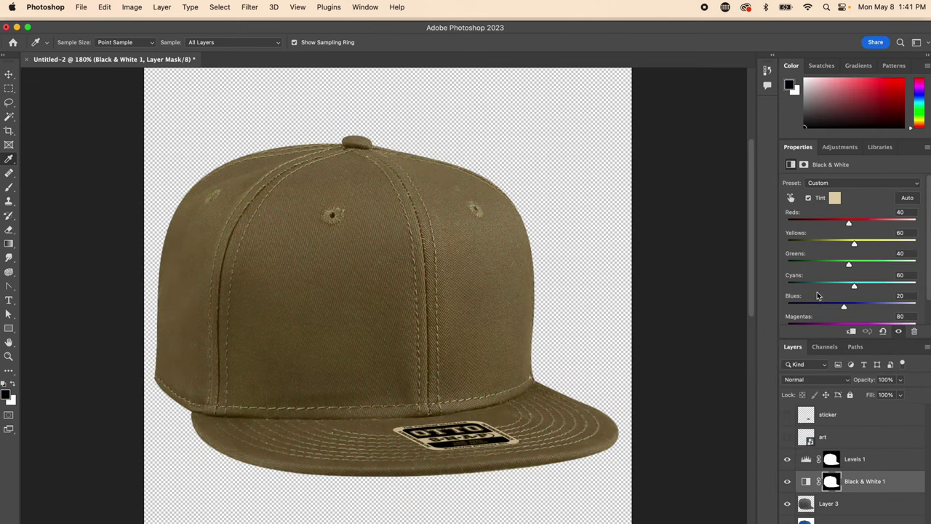
click(835, 200)
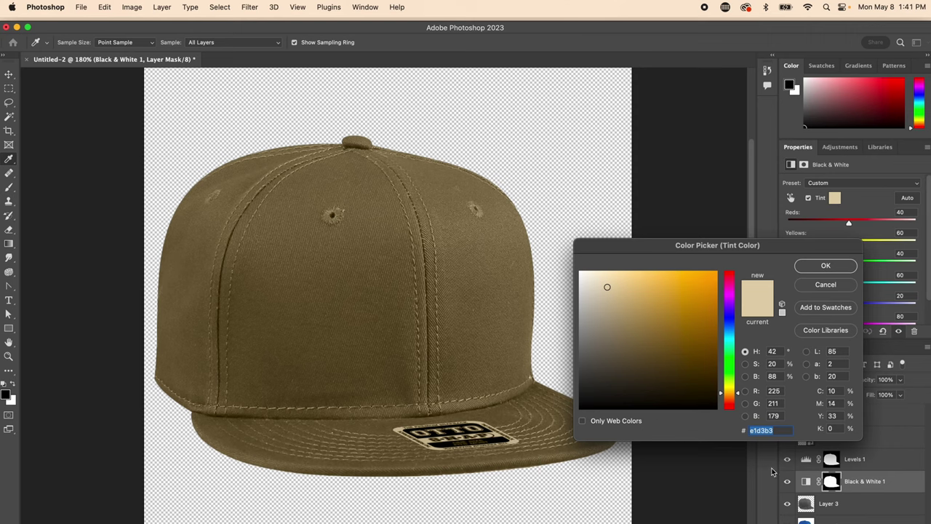
text(0f3178)
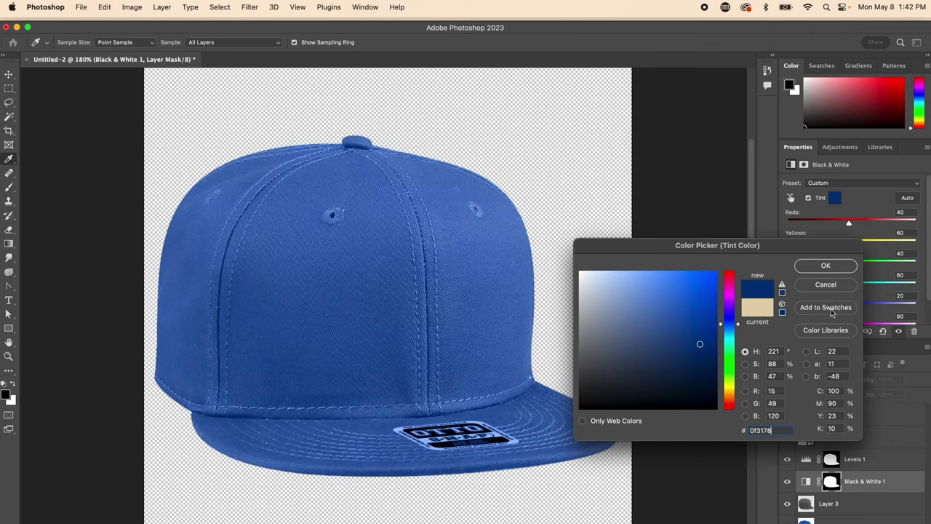
click(825, 267)
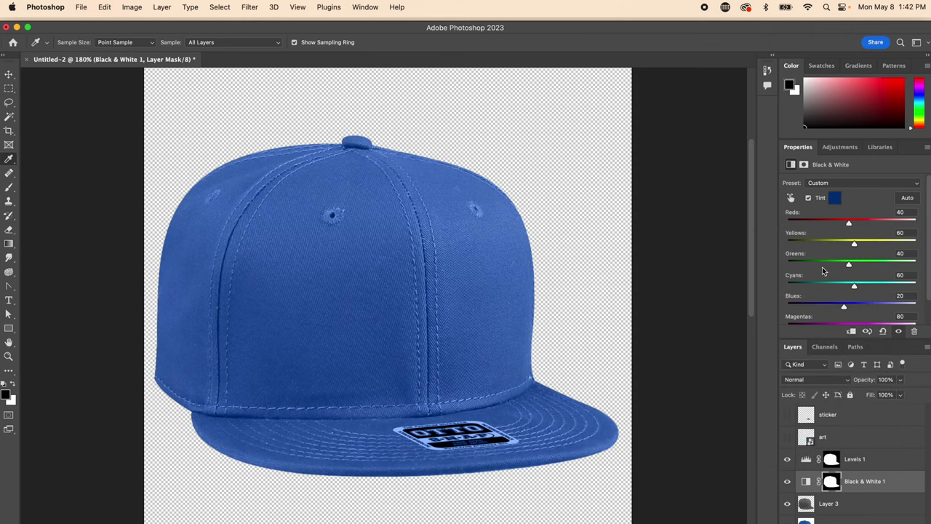
Set the Levels midtone to 0.66, rename Black & White 1 to Color Hat, then rename Levels 1.
click(795, 455)
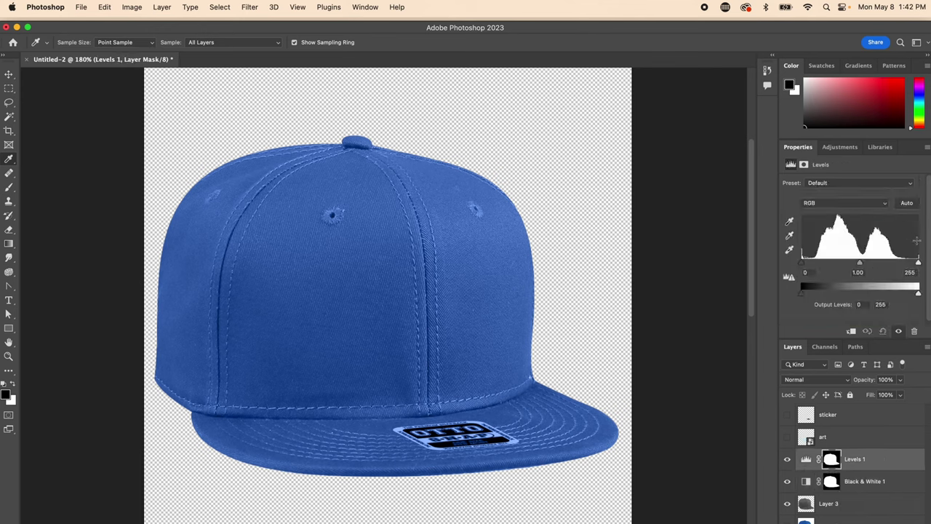
mouse_move(859, 269)
mouse_down()
mouse_move(841, 266)
mouse_move(876, 265)
mouse_up()
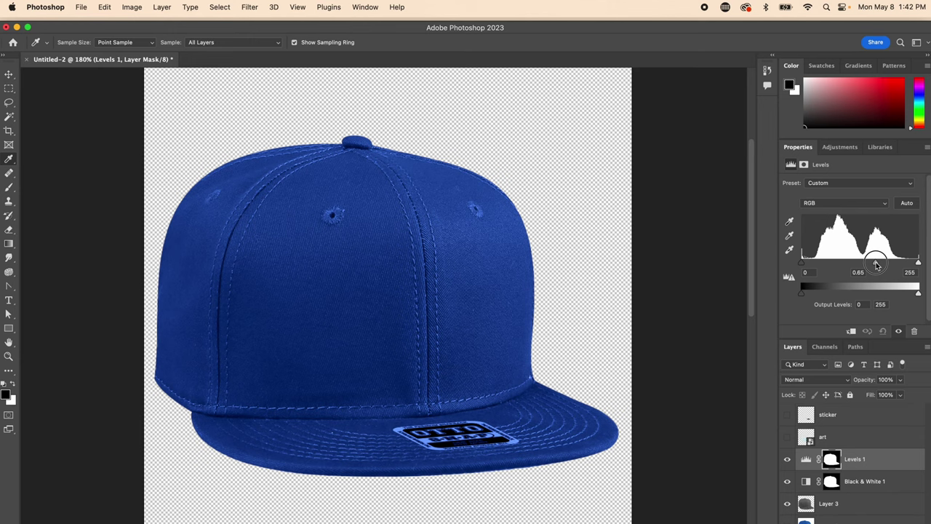
double_click(864, 481)
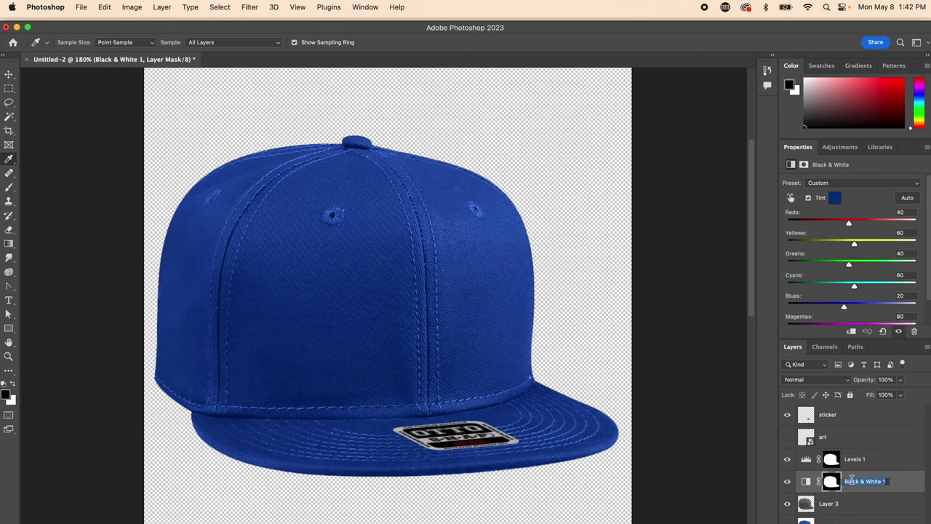
text(Color)
text( of hat)
key(Return)
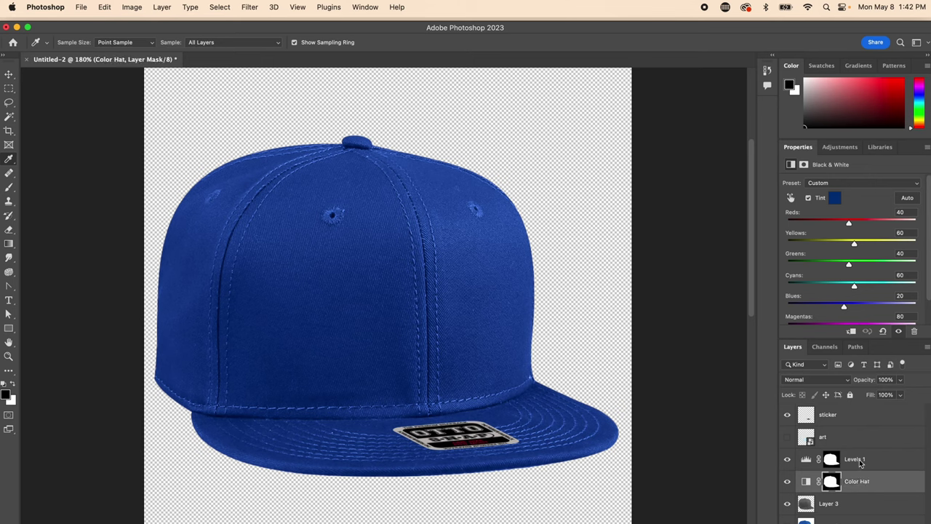
double_click(855, 460)
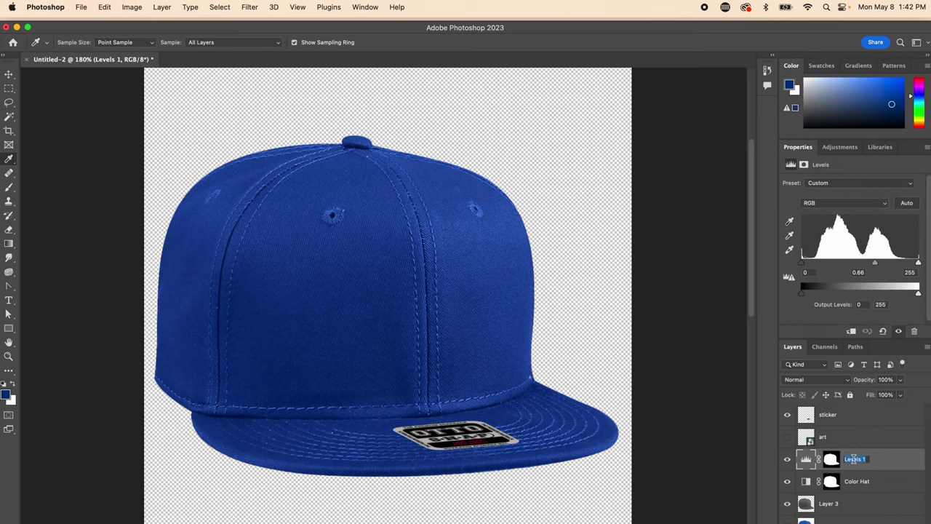
Rename Levels 1 to Lighten/darken, tint the hat red c21115, and set the Levels midtone to 0.80.
text(Lighten/darken)
key(Return)
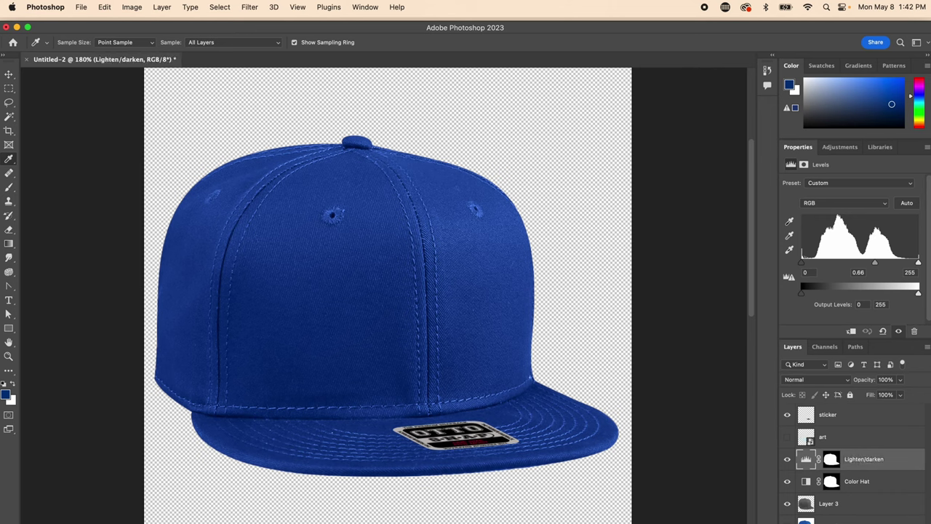
click(830, 481)
click(834, 199)
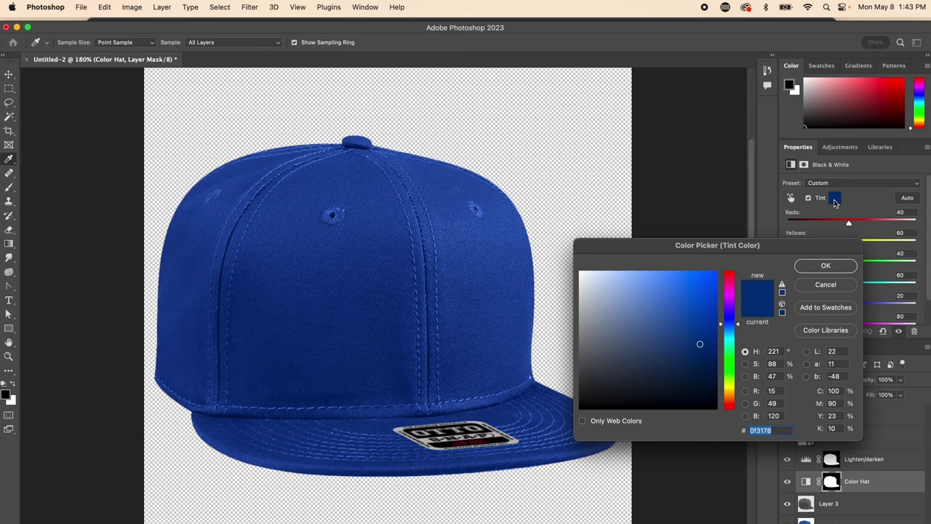
drag(732, 302, 730, 270)
click(700, 306)
mouse_move(700, 306)
mouse_down()
mouse_move(690, 289)
mouse_move(705, 290)
mouse_move(700, 302)
mouse_up()
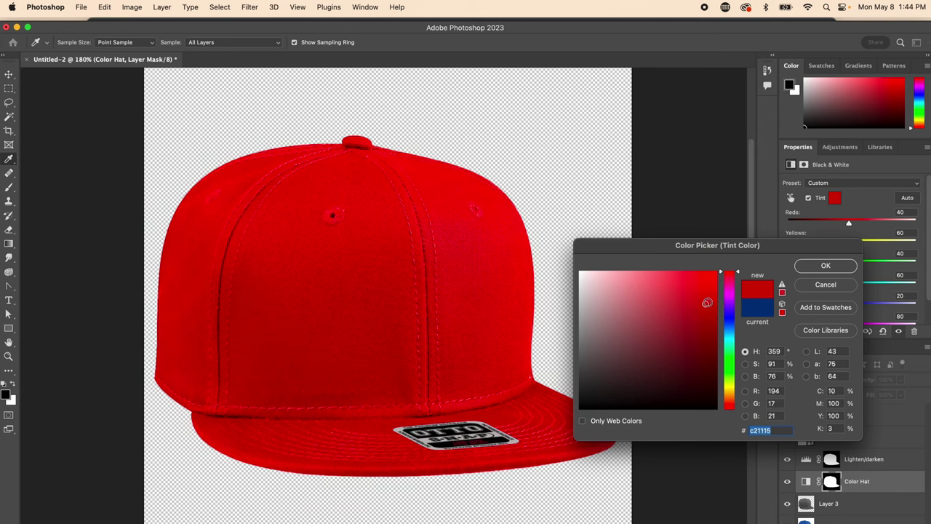
click(819, 267)
click(805, 461)
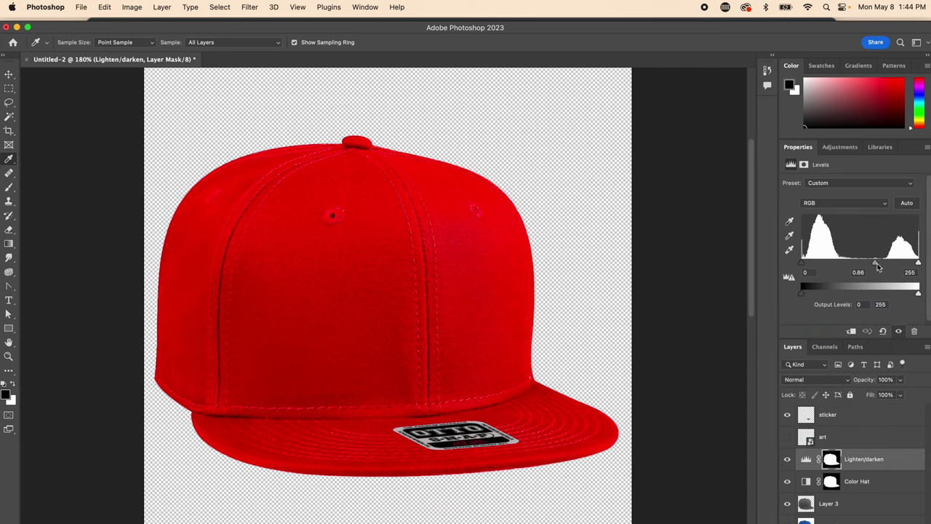
drag(877, 268, 868, 268)
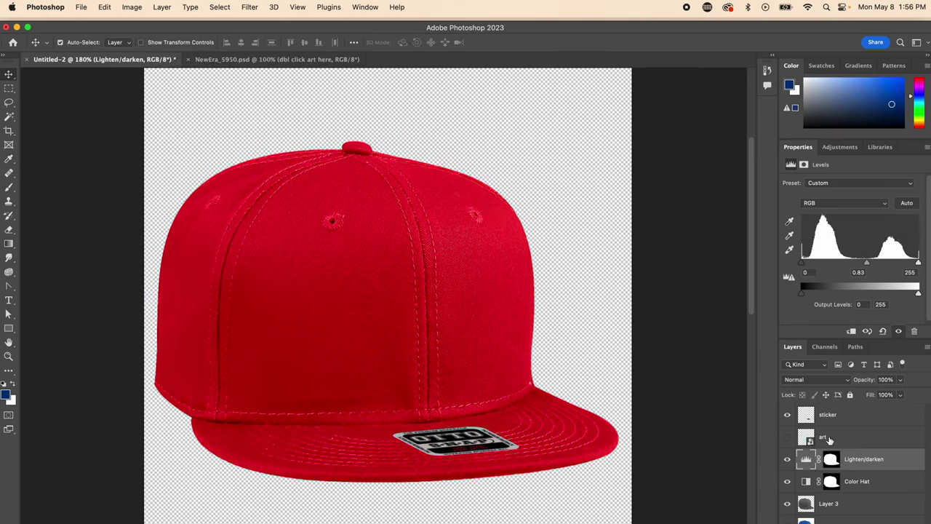
Make the art grid layer visible on the cap and open its smart object contents, Layer 32.psb.
click(829, 440)
click(787, 436)
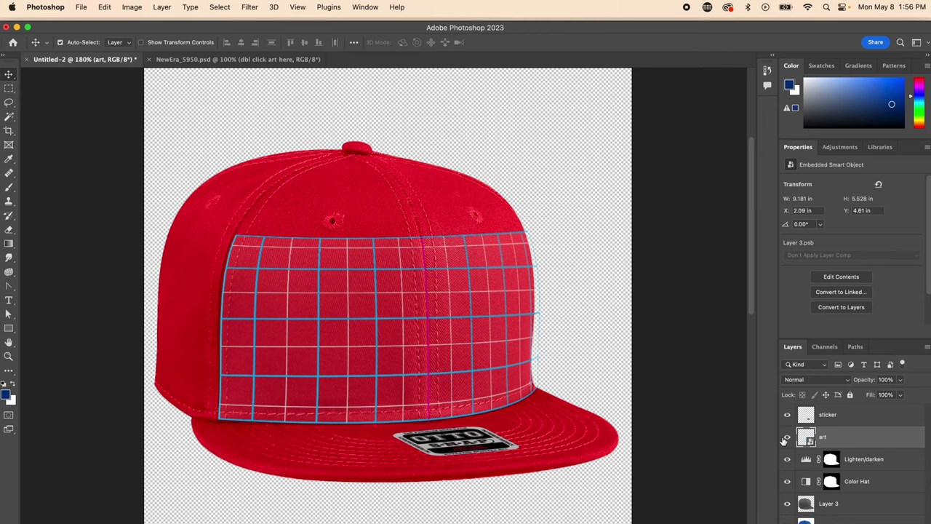
double_click(806, 436)
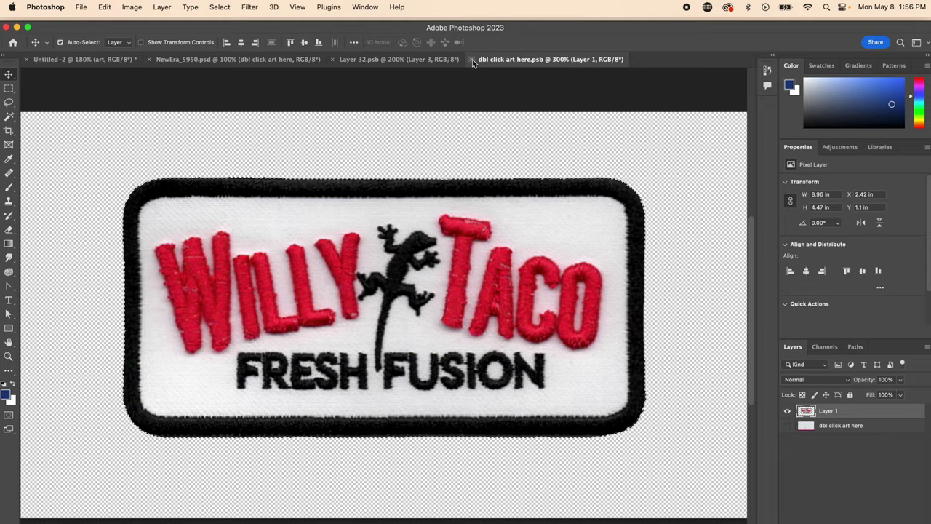
Paste the WILLY TACO FRESH FUSION patch into Layer 32.psb as Layer 4, hide Layer 3, and save it.
click(471, 59)
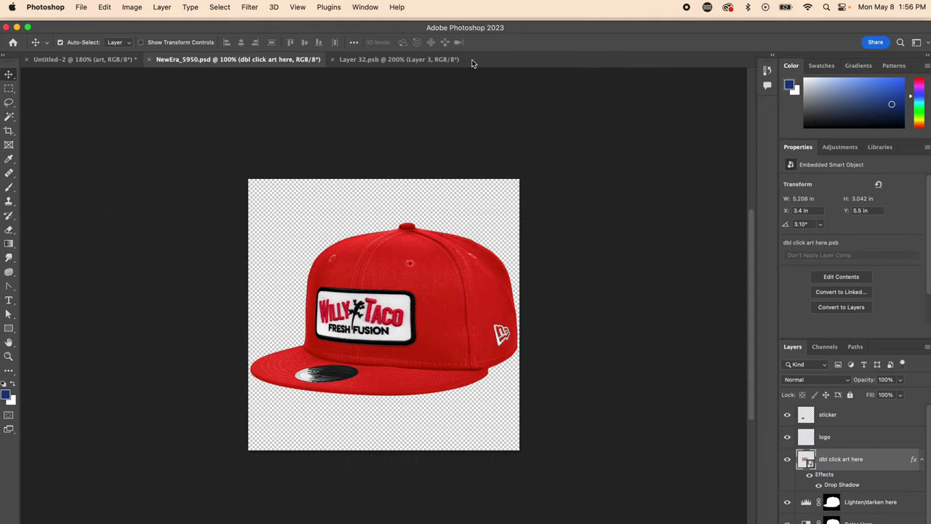
click(405, 62)
key(super+v)
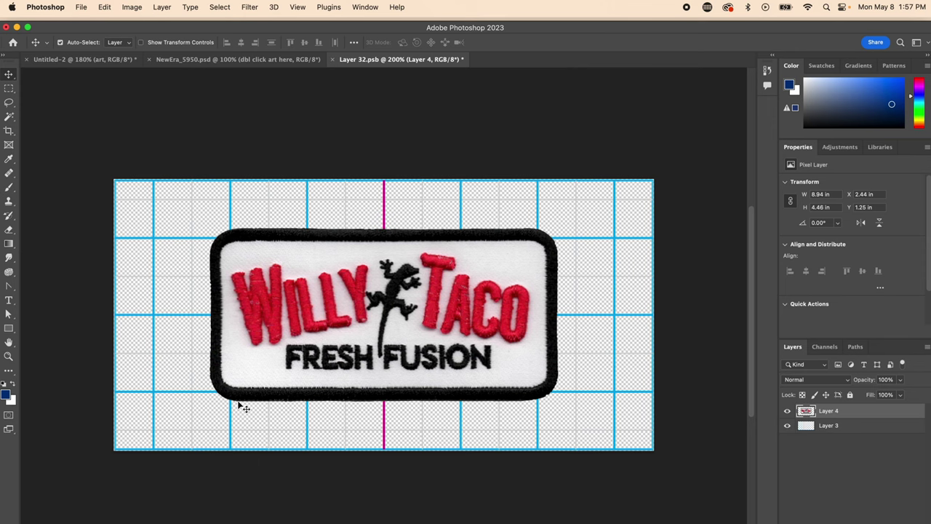
click(788, 426)
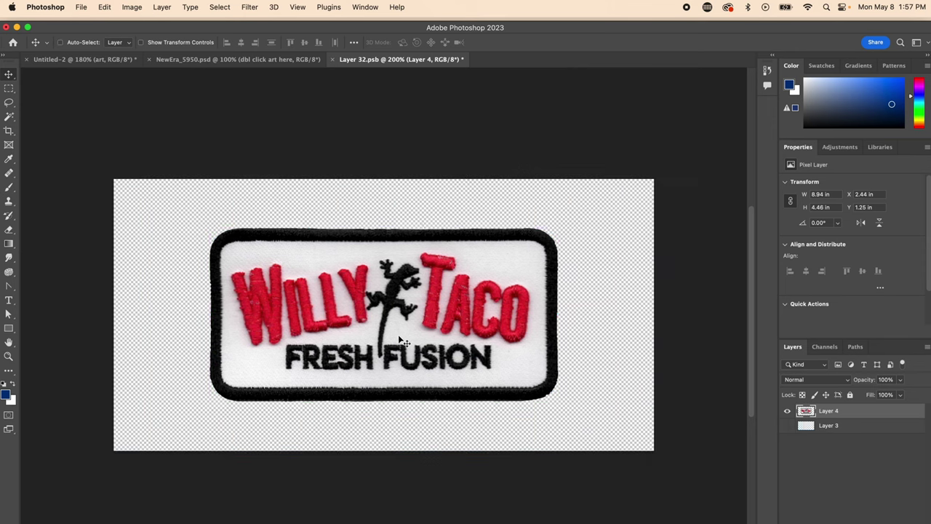
key(super+w)
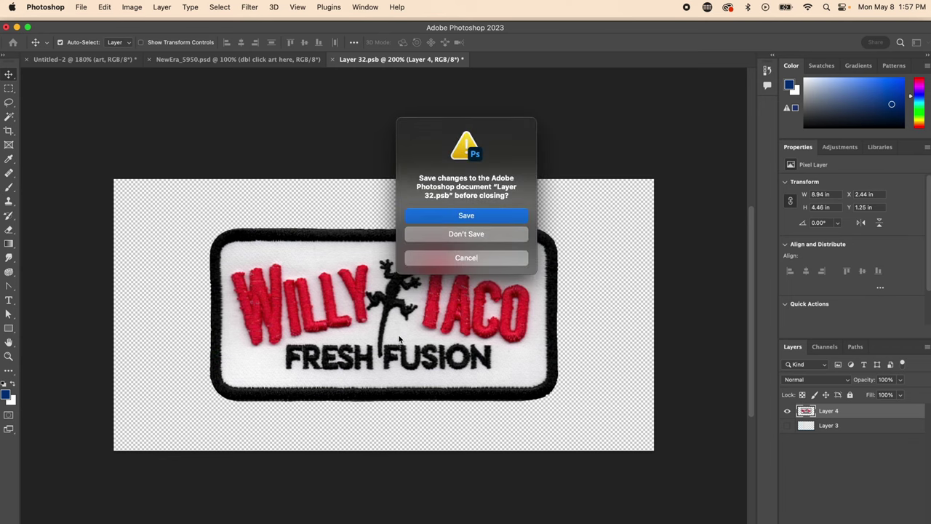
click(468, 216)
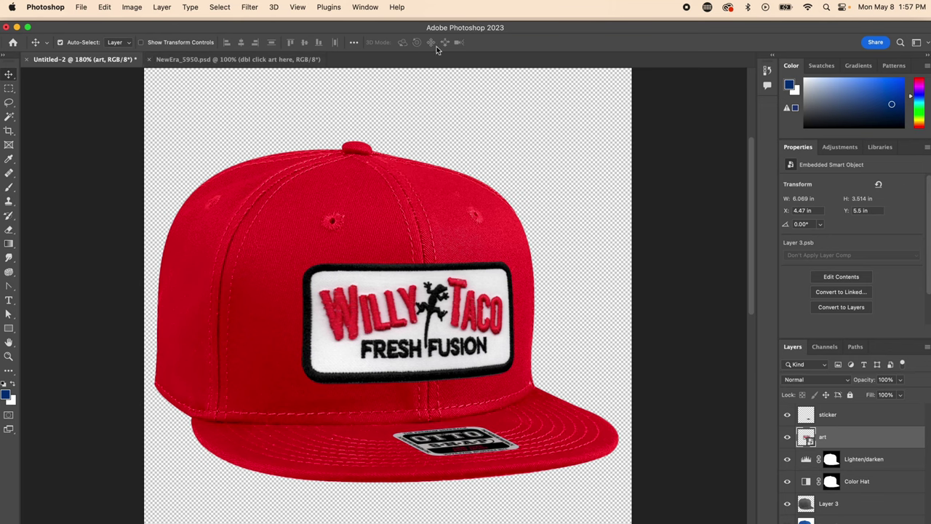
Give the art layer a Drop Shadow with a 39° angle.
click(160, 7)
mouse_move(223, 115)
click(344, 215)
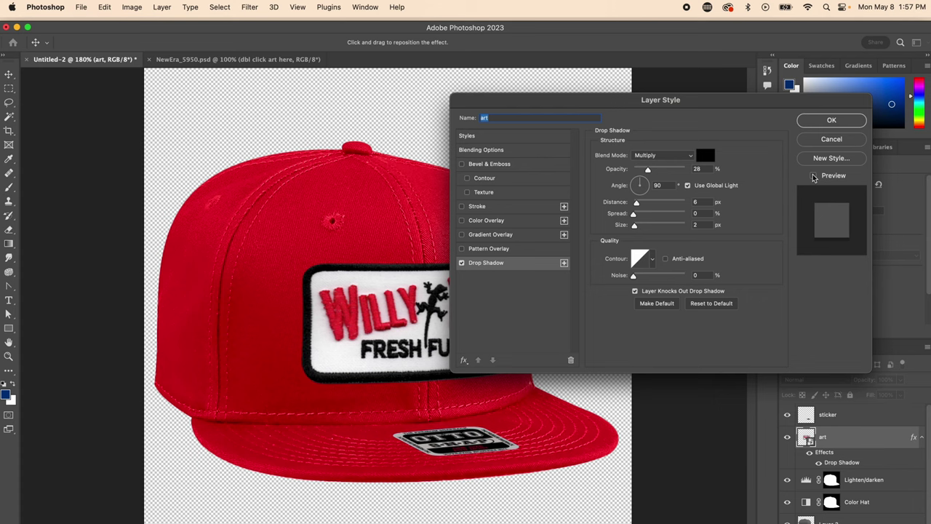
drag(624, 189, 649, 177)
Add Bevel & Emboss to the patch, compare it with effects on and off, and apply both effects.
click(474, 165)
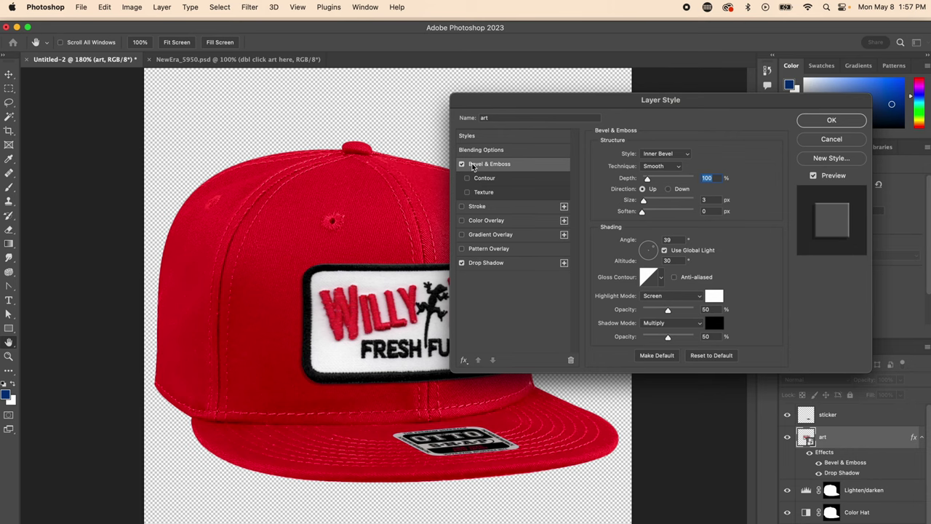
click(814, 176)
click(814, 177)
click(814, 176)
click(814, 176)
click(815, 176)
click(814, 176)
click(831, 121)
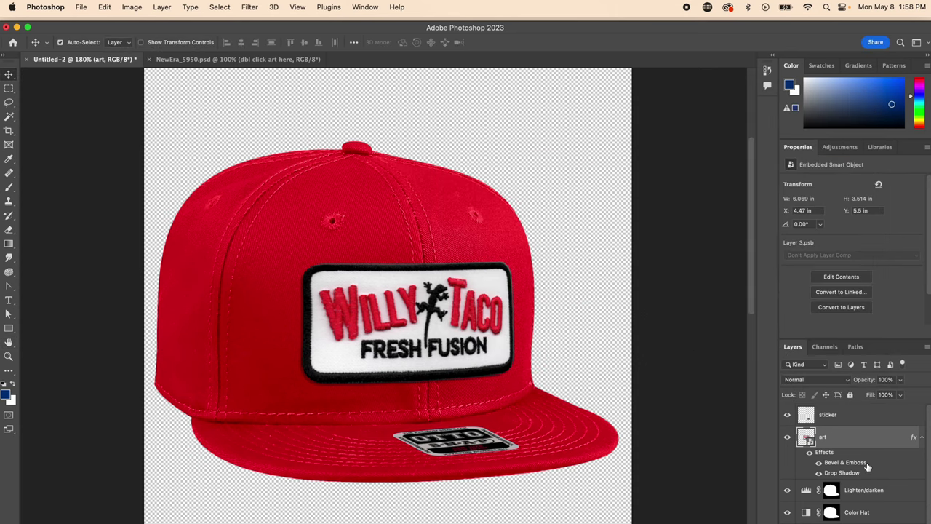
scroll(869, 468, down, 1)
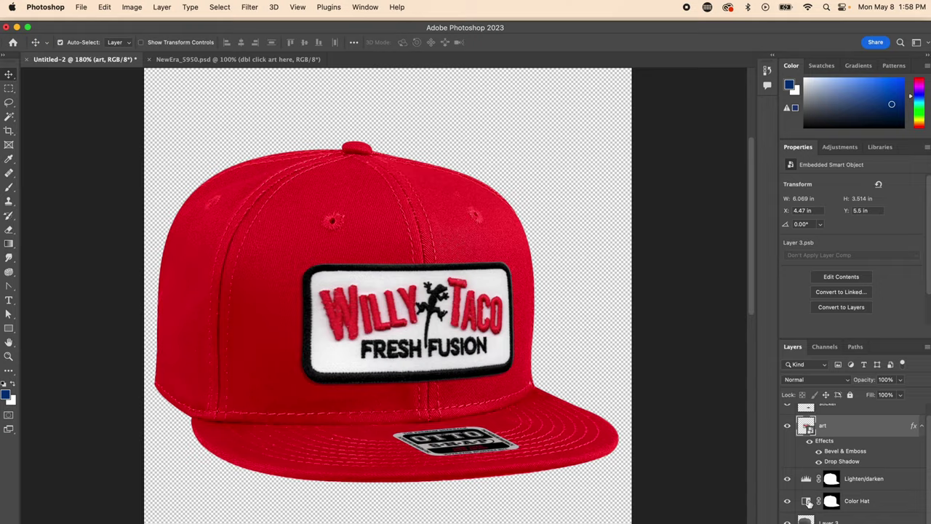